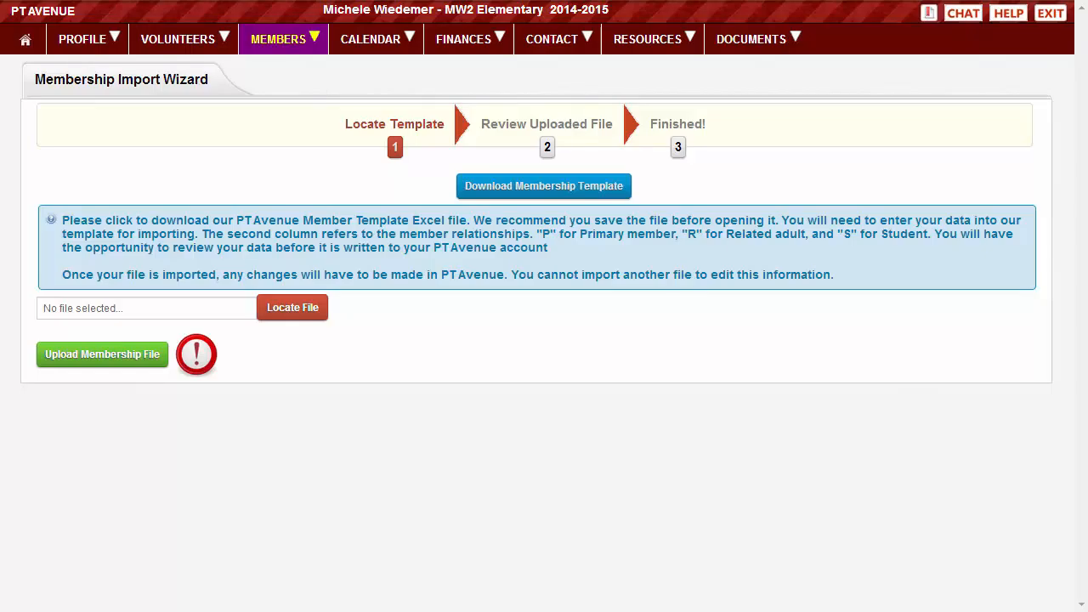
Open the membership Import Wizard from the add-new-member page and download the membership template.
left_click(304, 48)
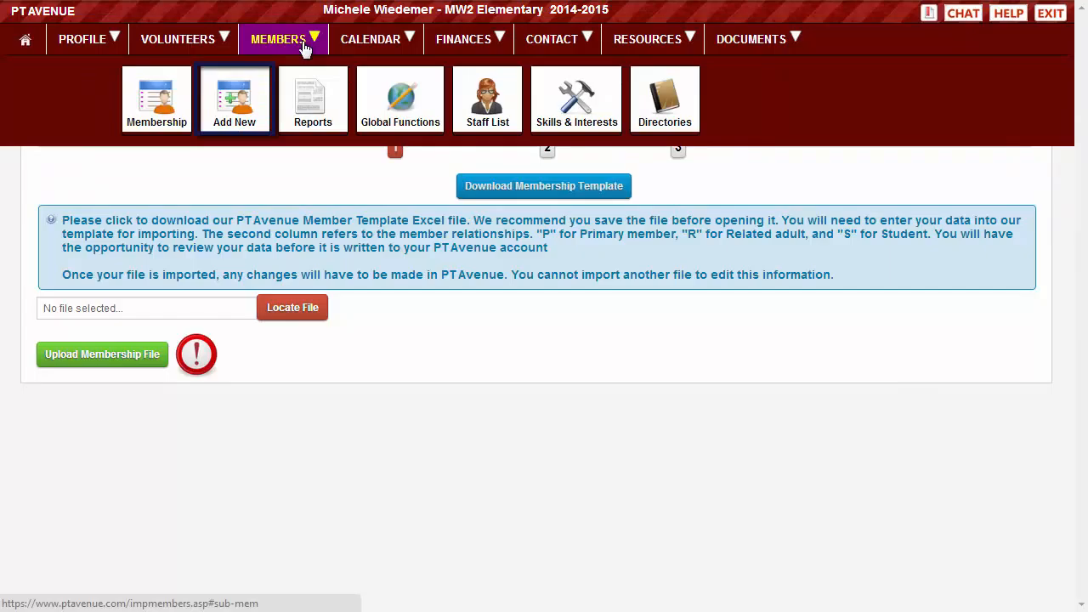
left_click(247, 113)
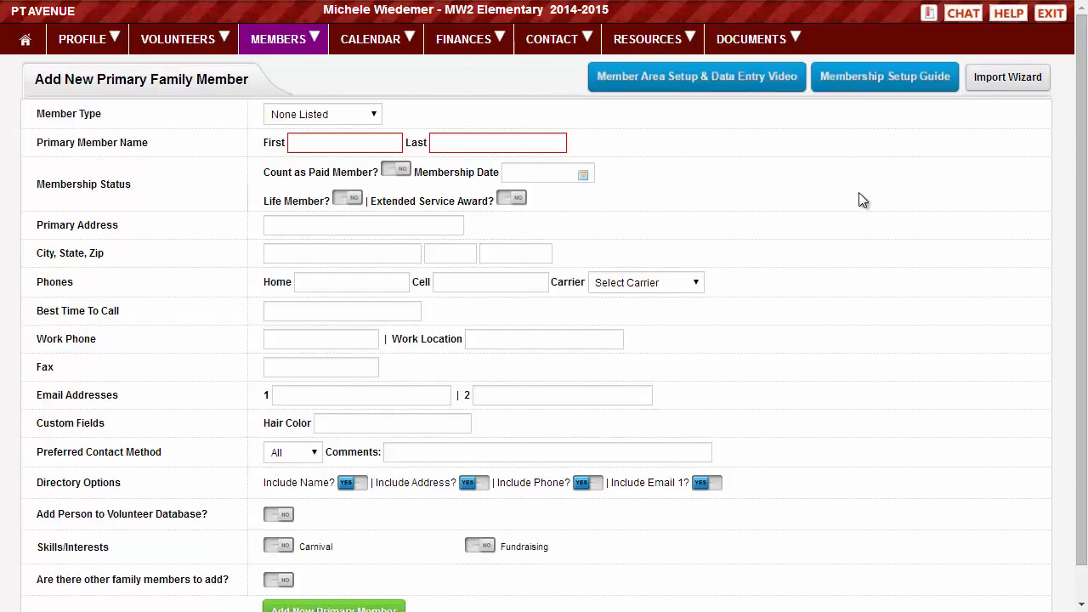
left_click(1011, 85)
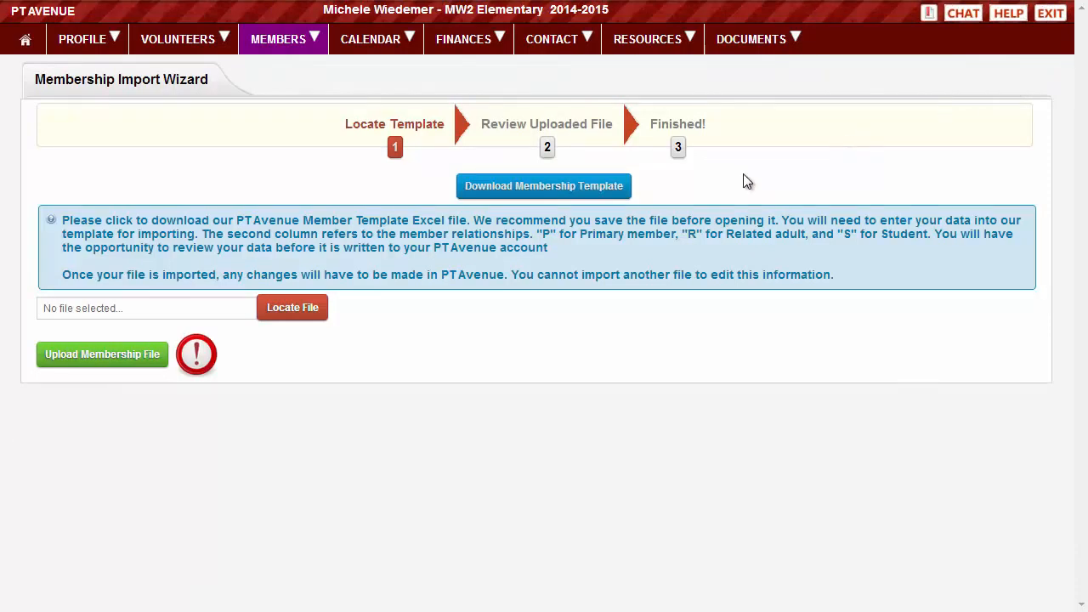
left_click(587, 192)
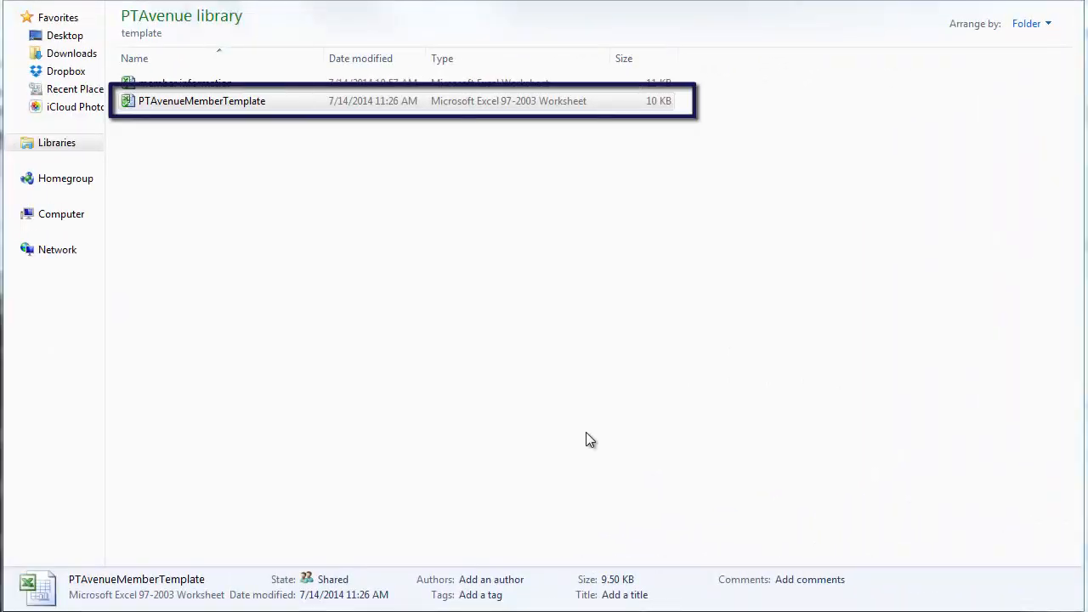
Open PTAvenueMemberTemplate in Excel and show it side by side with the My Members workbook.
left_click(201, 108)
double_click(200, 101)
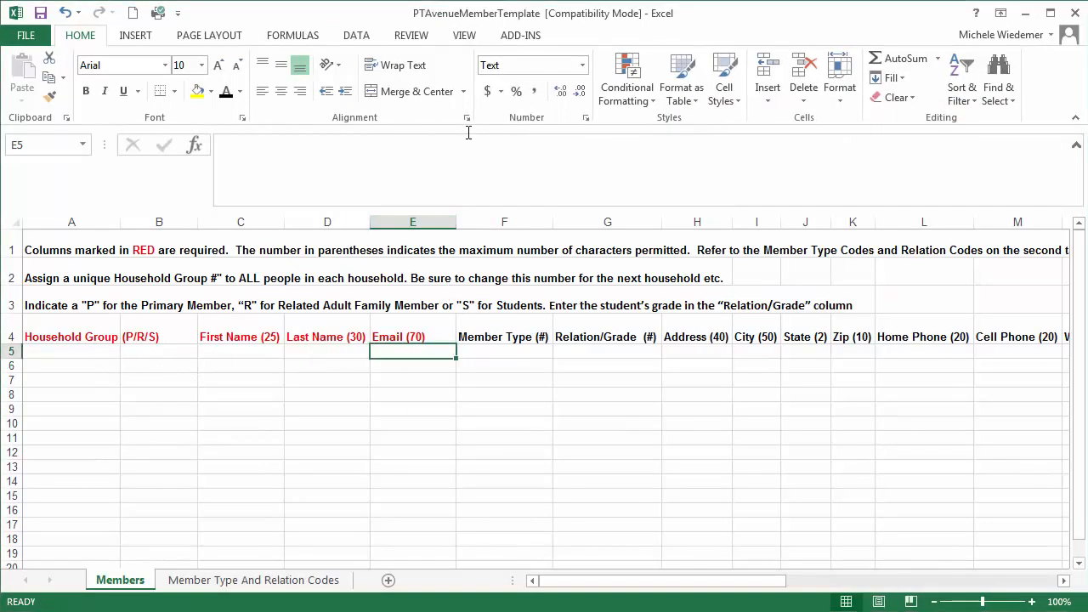
left_click(472, 38)
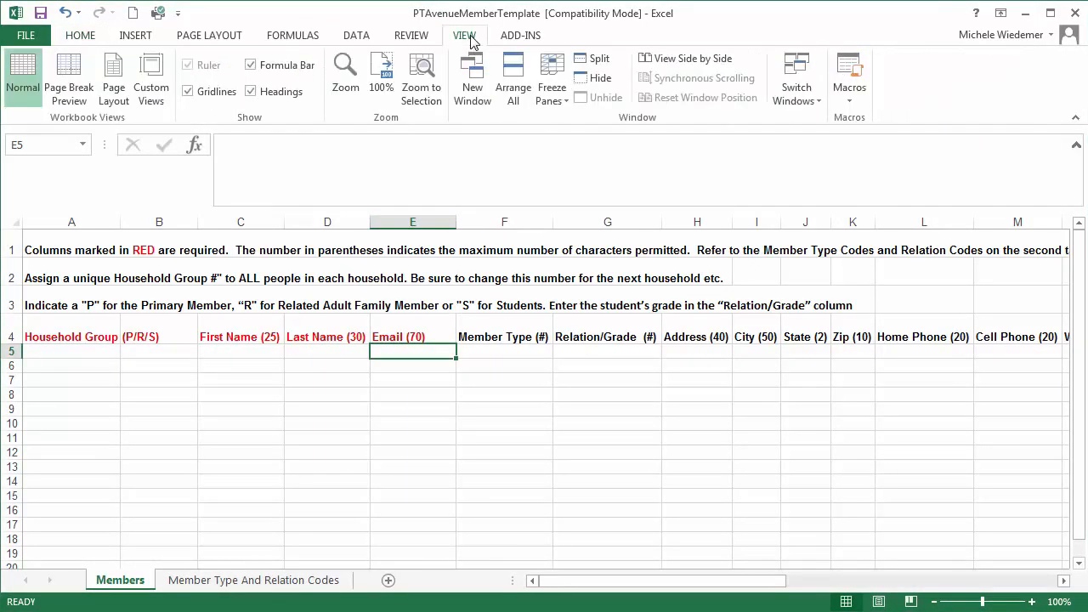
left_click(685, 60)
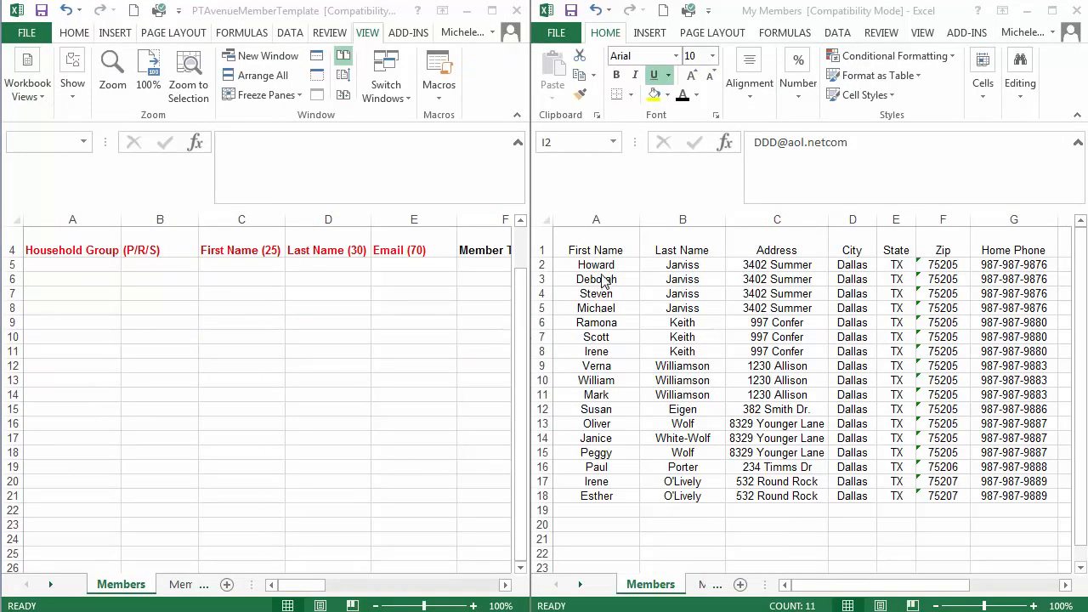
Copy the first names in A2:A18 of My Members into the template's First Name column, starting at C5.
left_click_drag(602, 265, 600, 495)
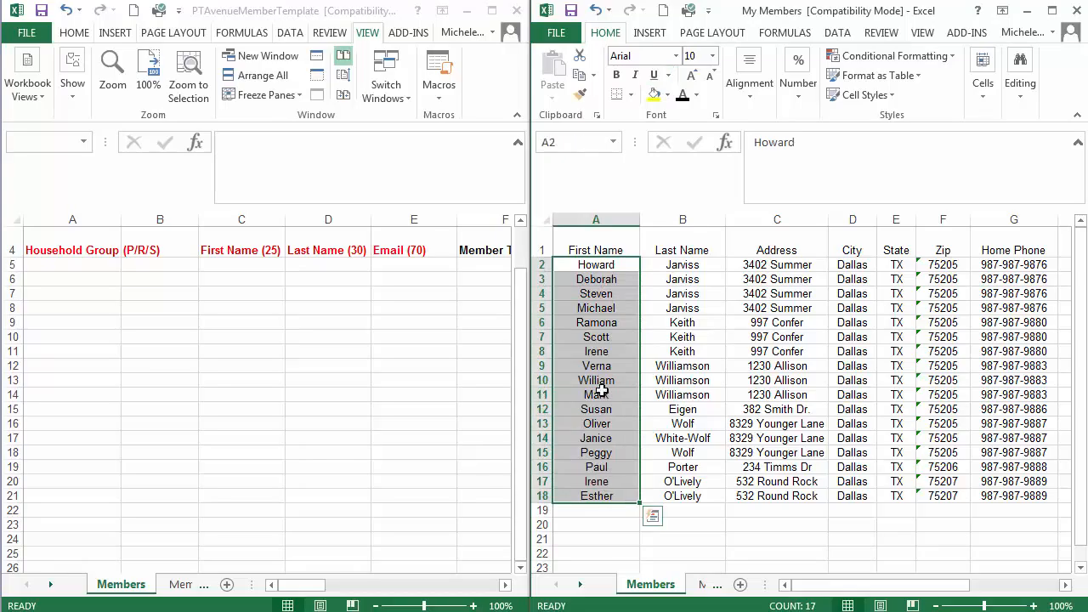
key("ctrl+c")
left_click(228, 273)
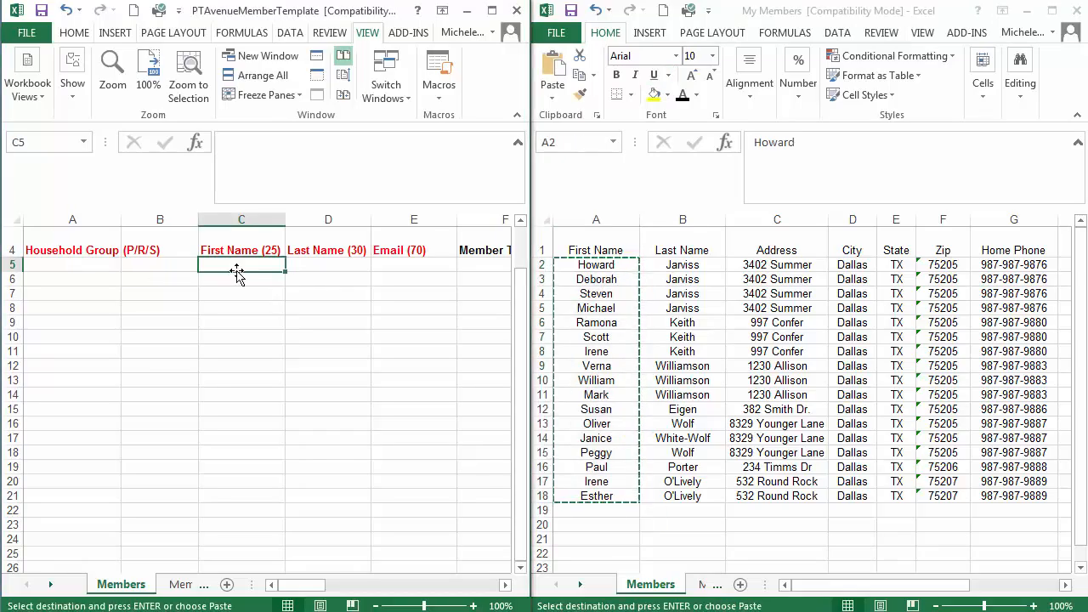
key("ctrl+v")
Copy the last names in B2:B18 of My Members into the template's Last Name column, starting at D5.
left_click_drag(683, 270, 644, 489)
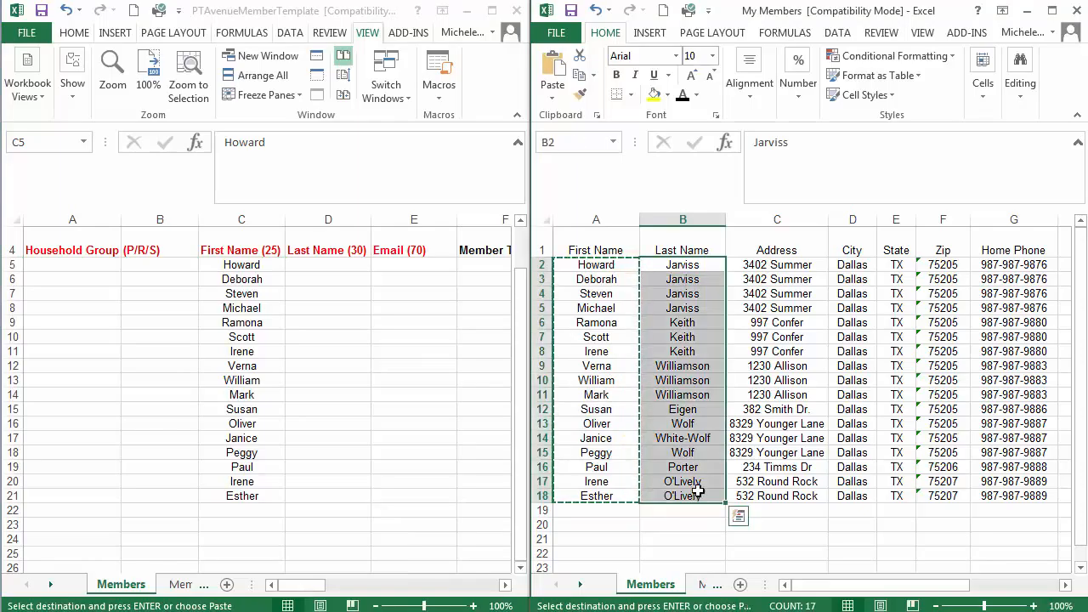
key("ctrl+c")
left_click(323, 266)
left_click(323, 266)
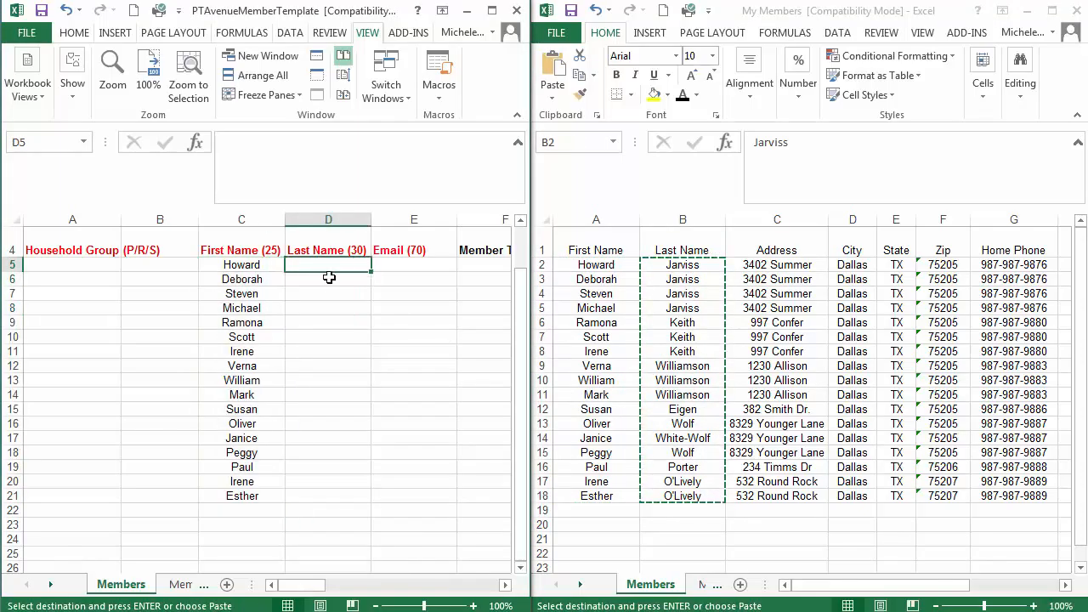
key("ctrl+v")
Copy the address, city, state and zip data in C2:F18 of My Members into the matching template columns, starting at H5.
left_click(504, 585)
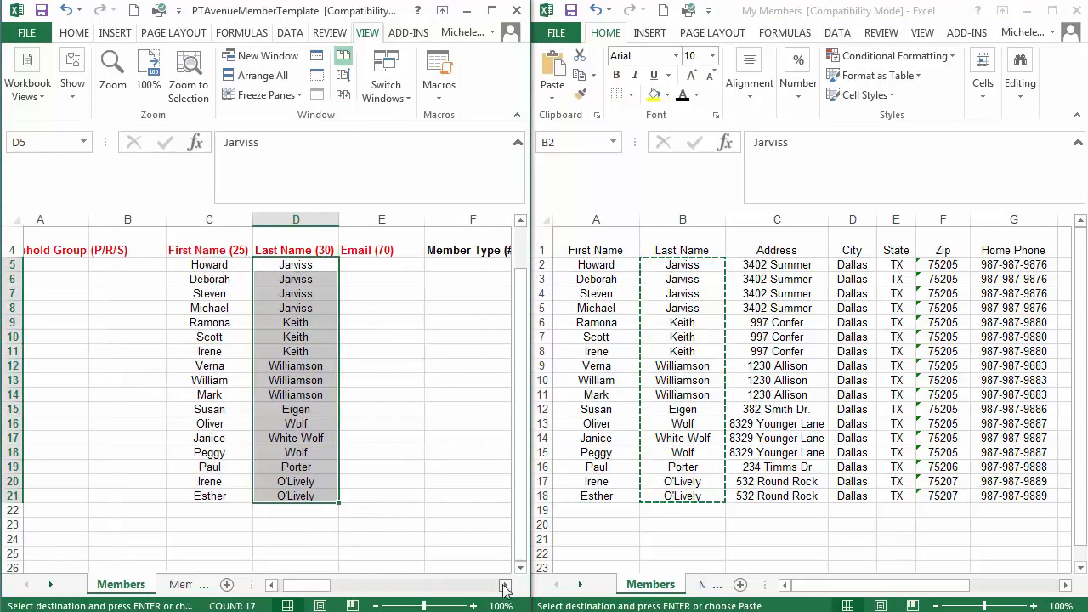
left_click(505, 585)
left_click(505, 586)
left_click(505, 585)
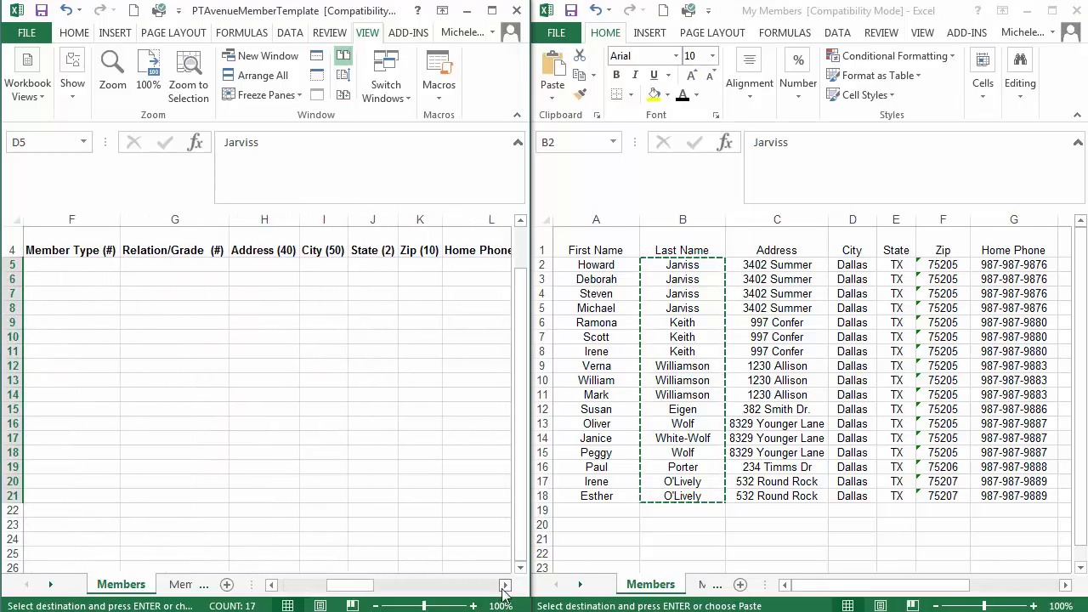
left_click_drag(777, 265, 942, 496)
key("ctrl+c")
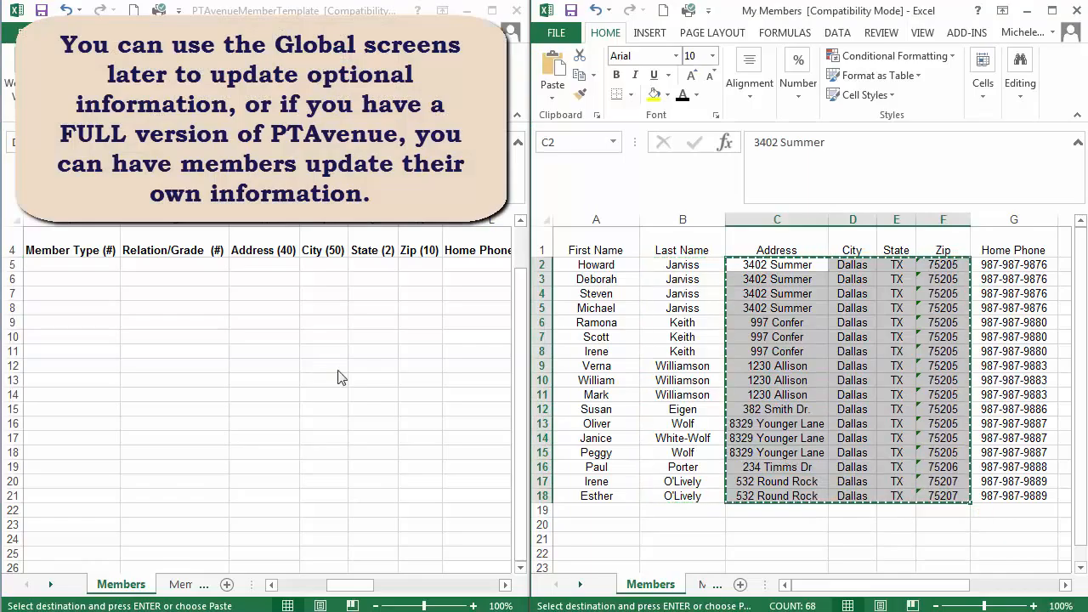
left_click(260, 266)
key("ctrl+v")
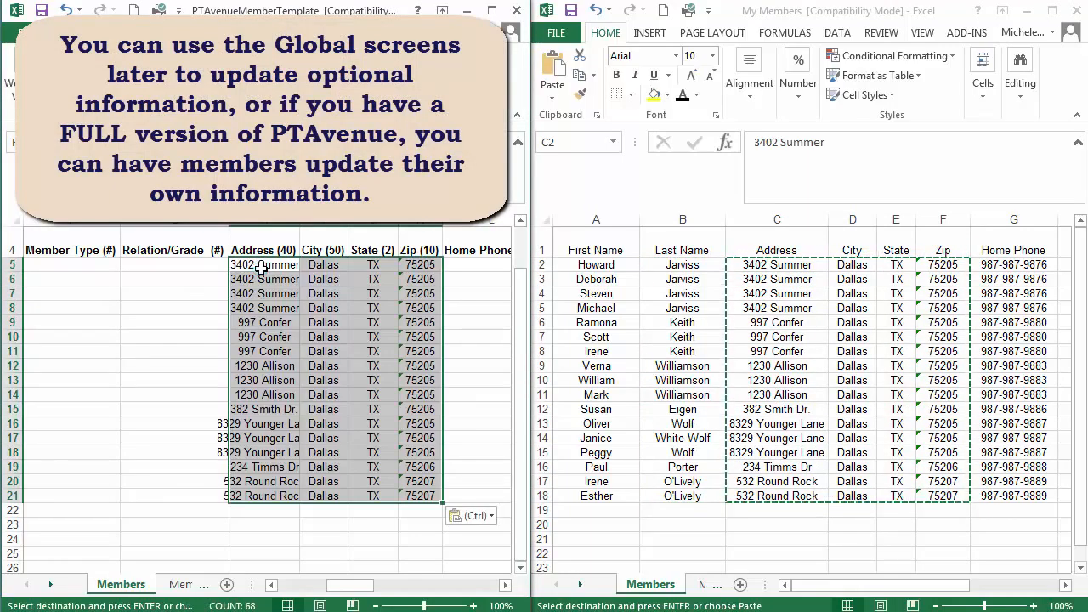
Copy the home phone numbers in G2:G18 of My Members into the template's Home Phone column, starting at L5.
left_click_drag(1015, 266, 1020, 490)
key("ctrl+c")
left_click(474, 265)
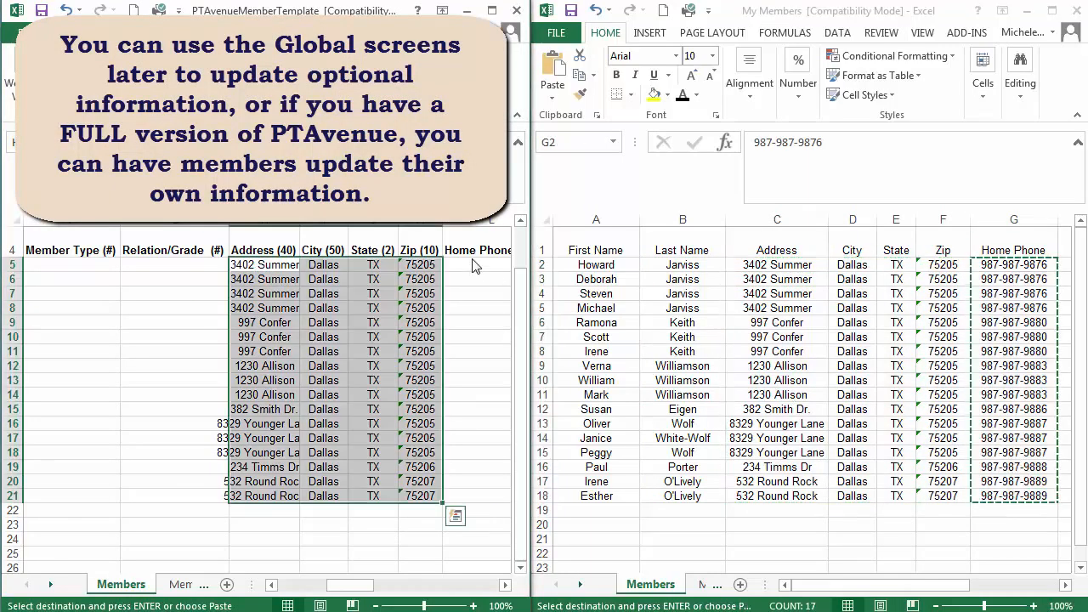
left_click(466, 266)
key("ctrl+v")
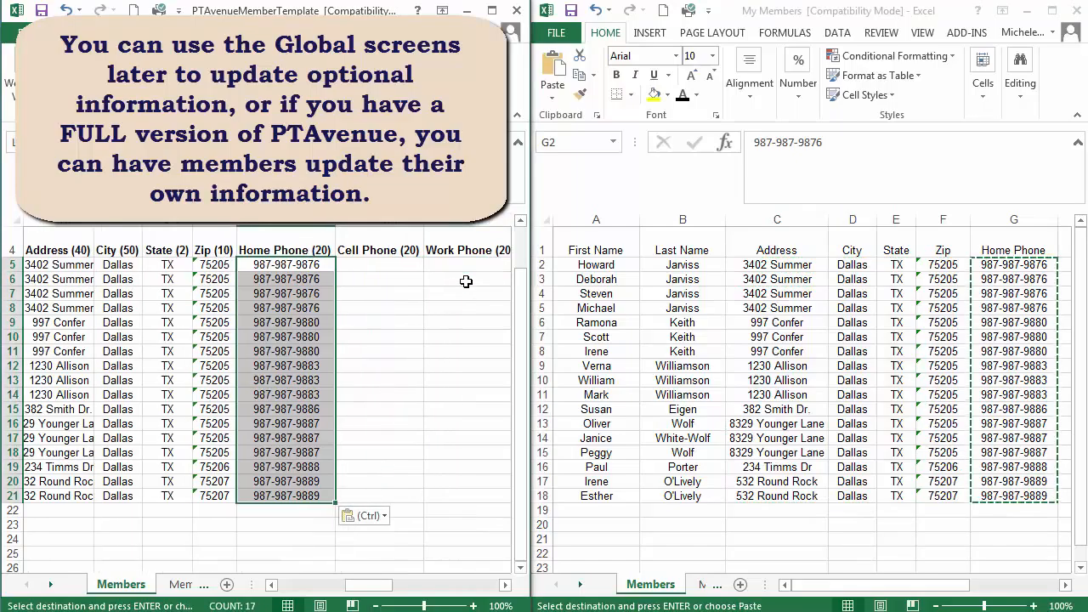
Copy the email addresses in I2:I18 of My Members into the template's Email column, starting at E5.
left_click(1066, 586)
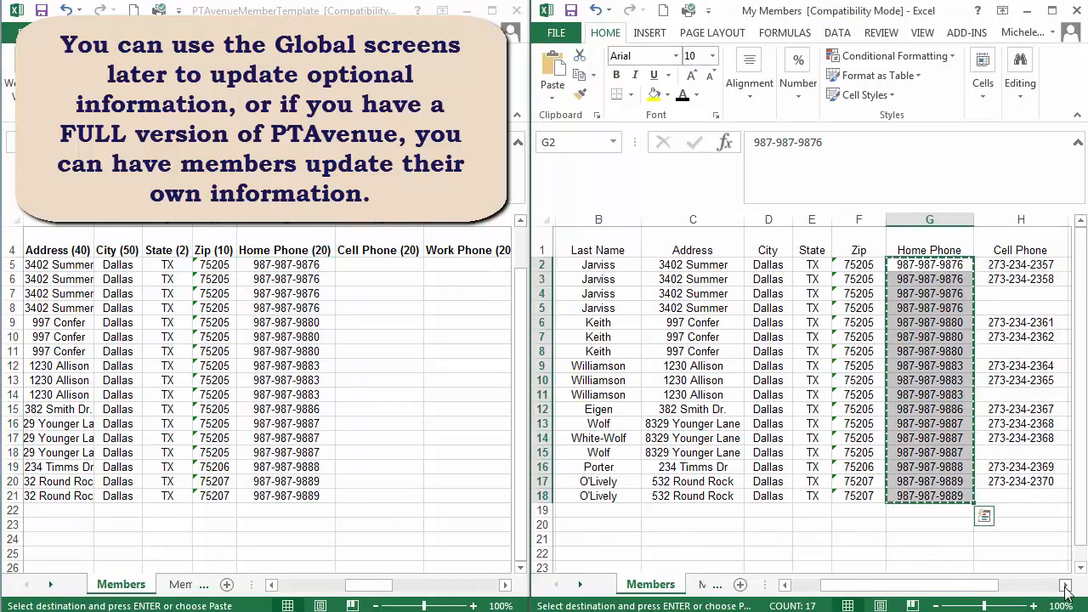
left_click(1066, 586)
left_click(1066, 586)
left_click(1065, 587)
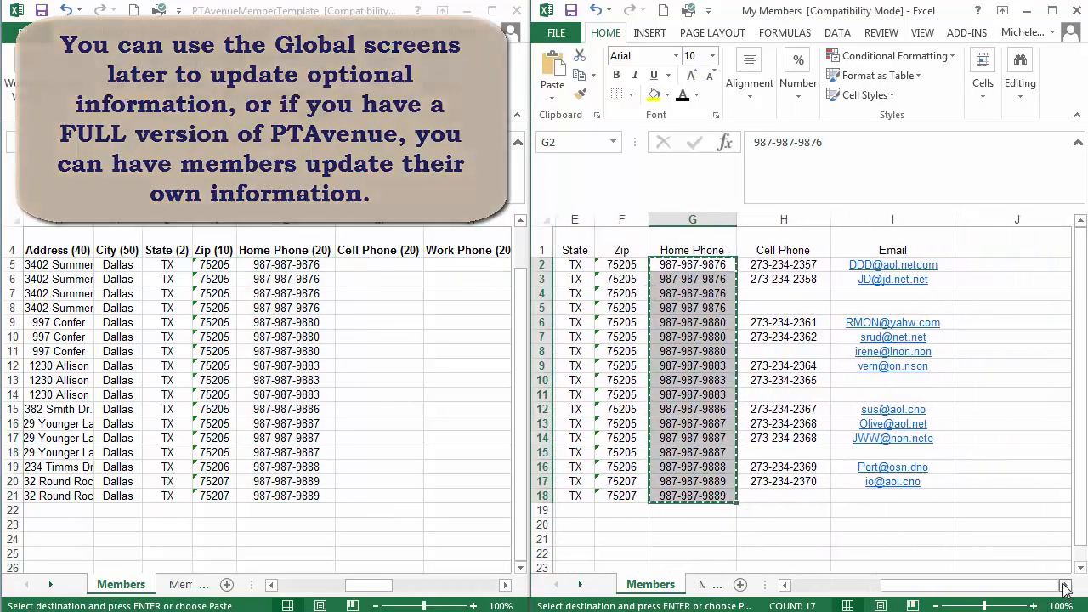
left_click_drag(945, 263, 893, 515)
key("ctrl+c")
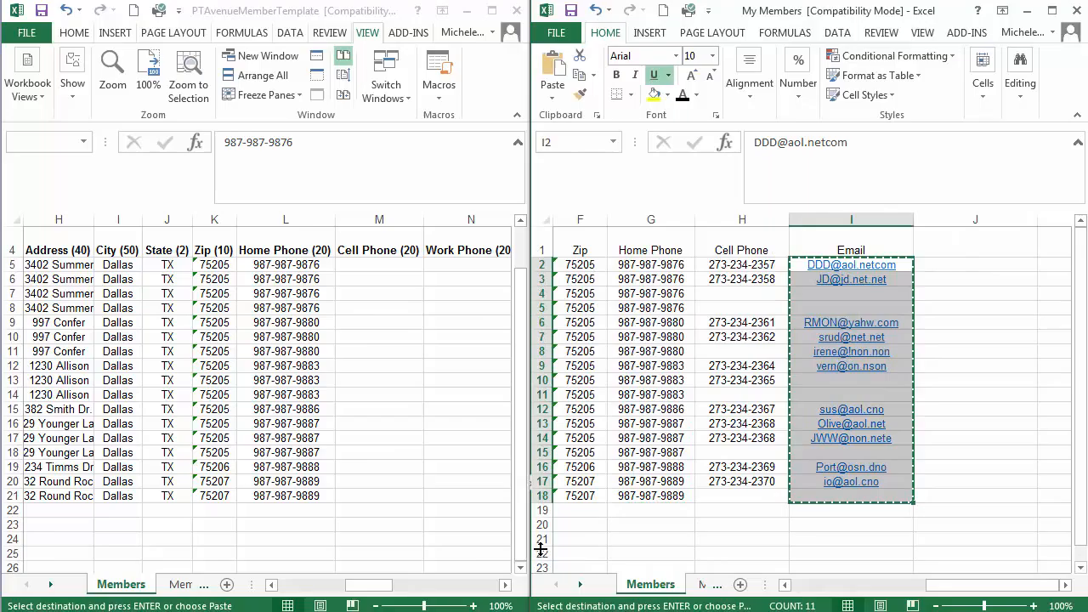
left_click(306, 586)
left_click(239, 266)
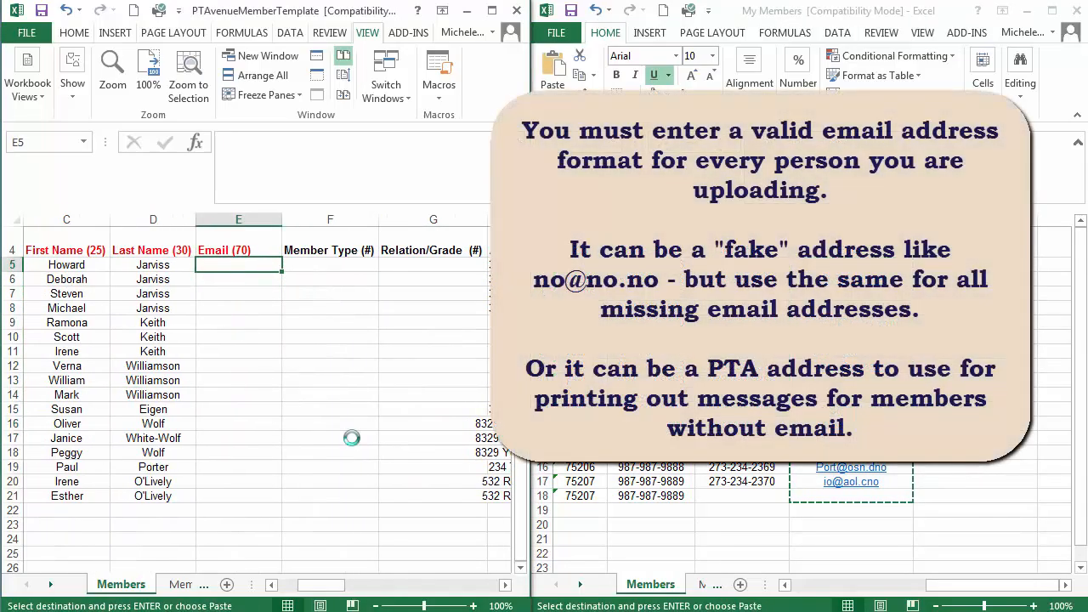
key("ctrl+v")
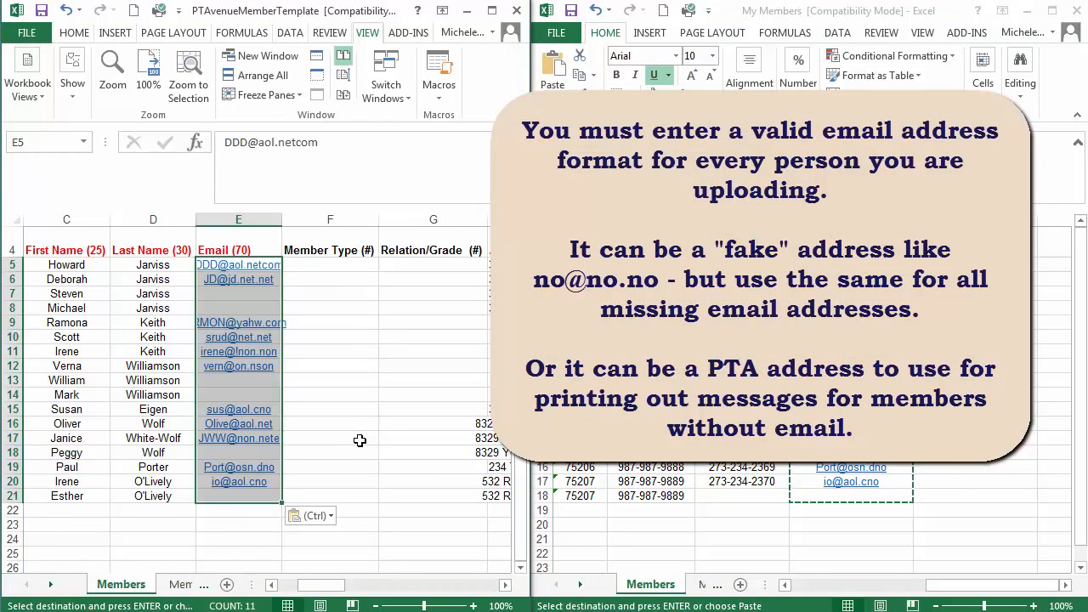
Enter a placeholder email address in the empty Email cells E7 and E8.
left_click(246, 292)
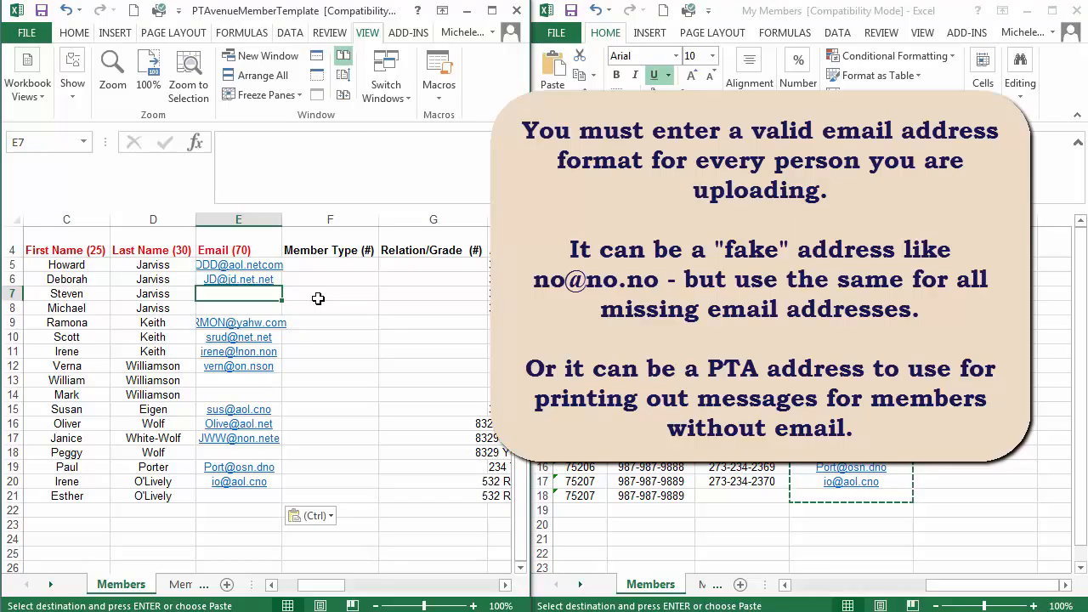
type("no@no")
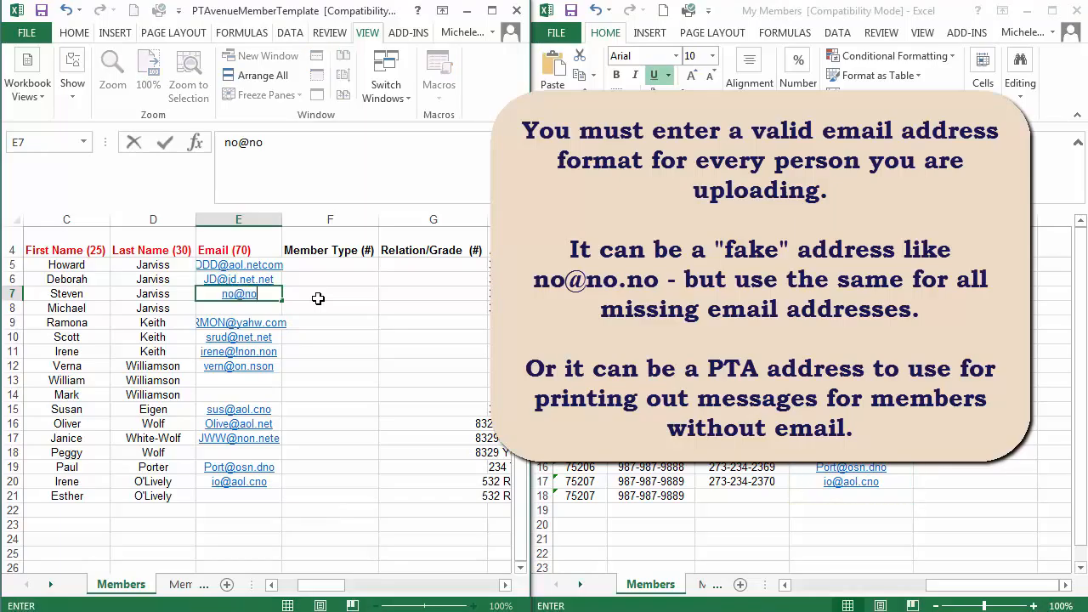
type(".no")
key("Return")
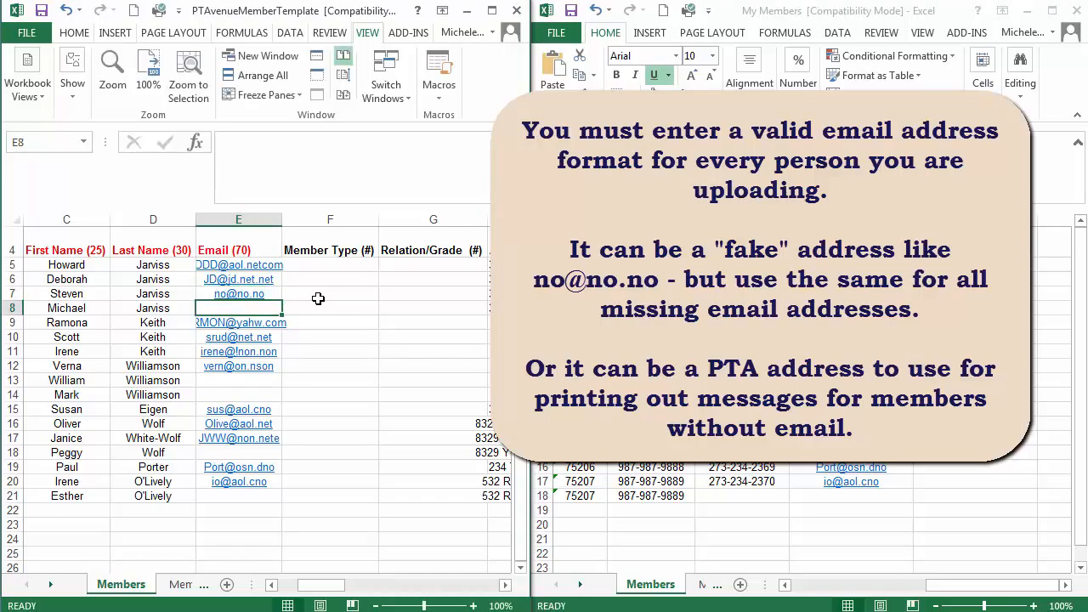
type("n")
key("Return")
Fill the empty Email cells E13 and E14 with the same placeholder email address.
key("Return")
key("Return")
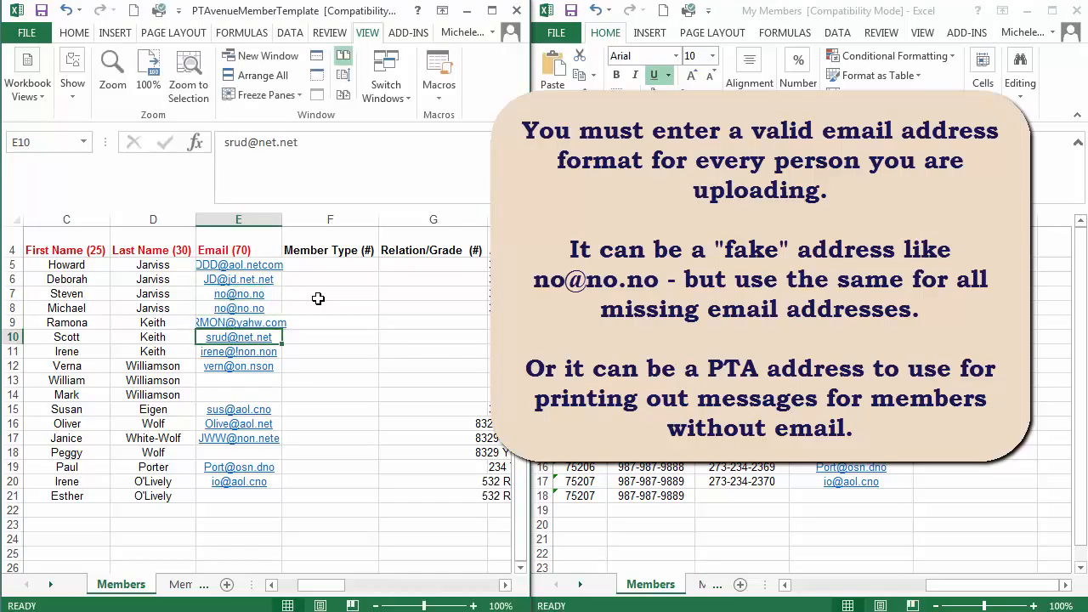
key("Return")
key("Return")
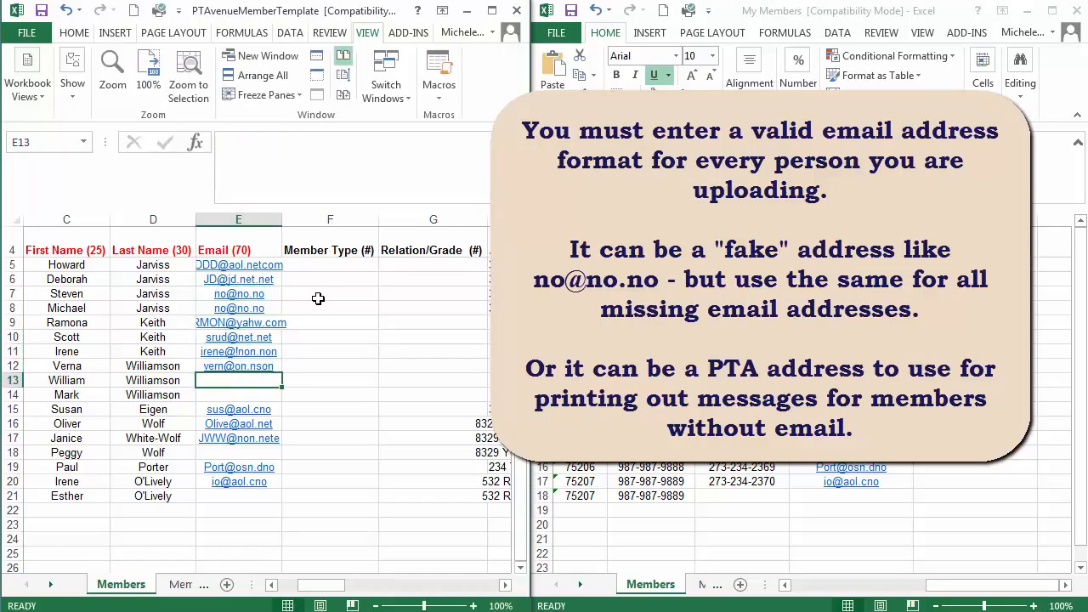
type("no@no.no")
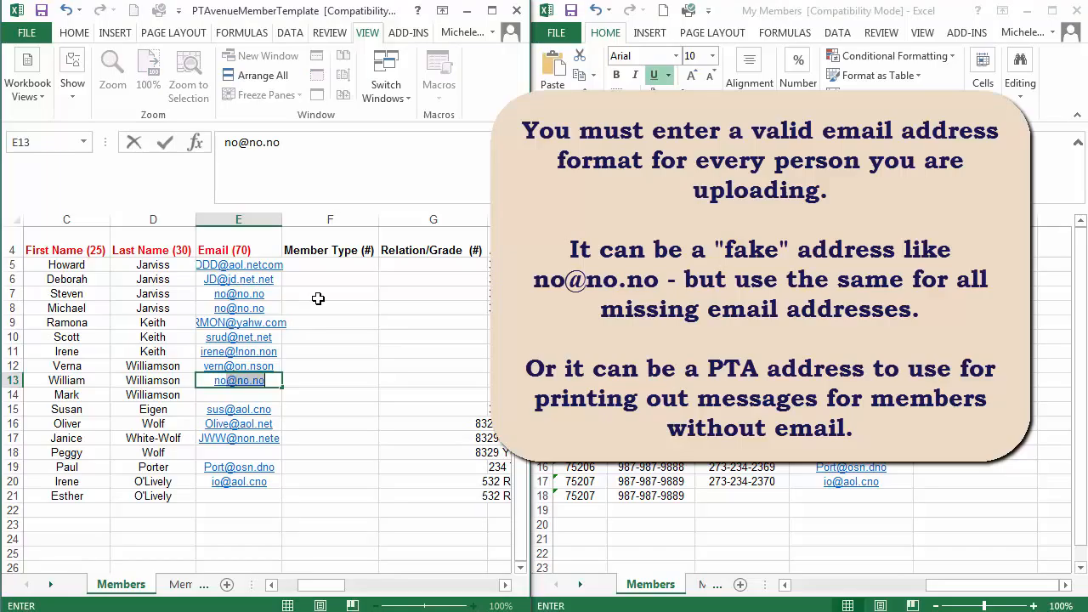
key("Up")
key("Down")
key("Down")
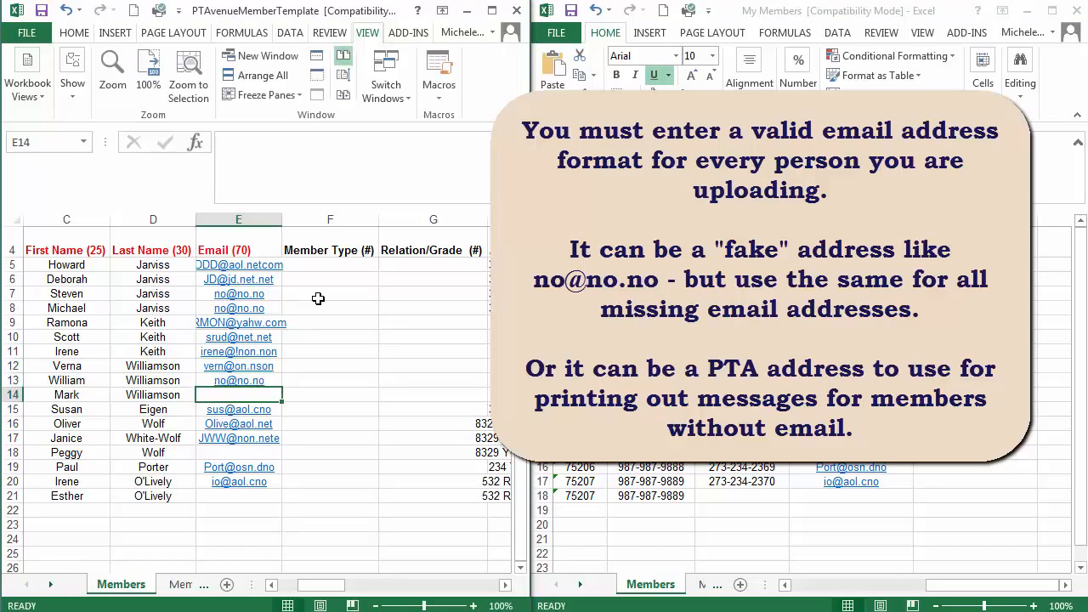
type("no")
key("Down")
Fill the remaining empty Email cells E18 and E21 with the same placeholder email address.
key("Down")
key("Down")
key("Down")
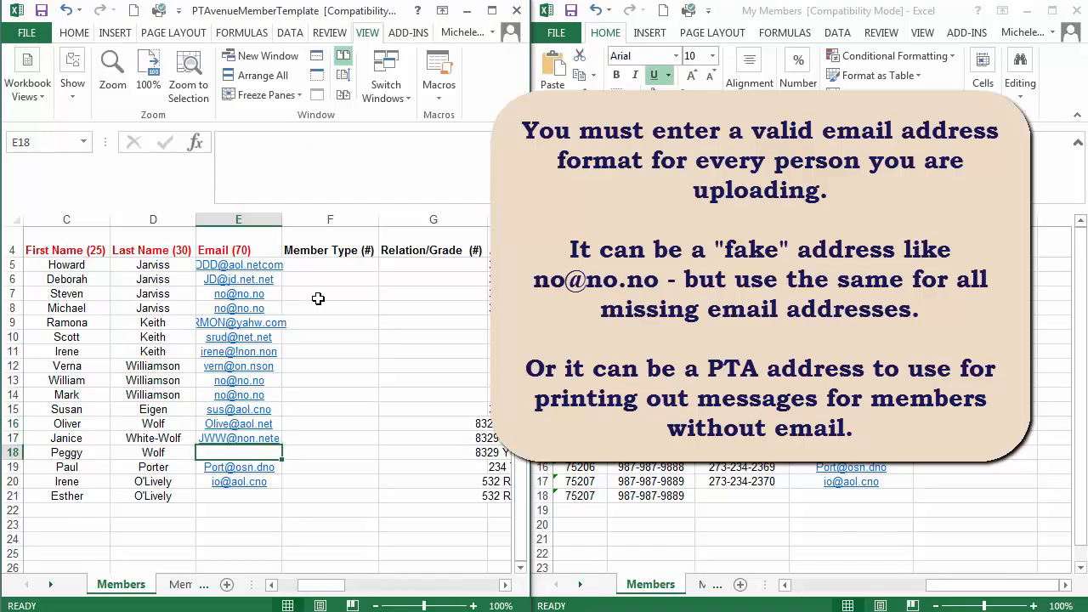
type("no")
key("Down")
key("Down")
key("Down")
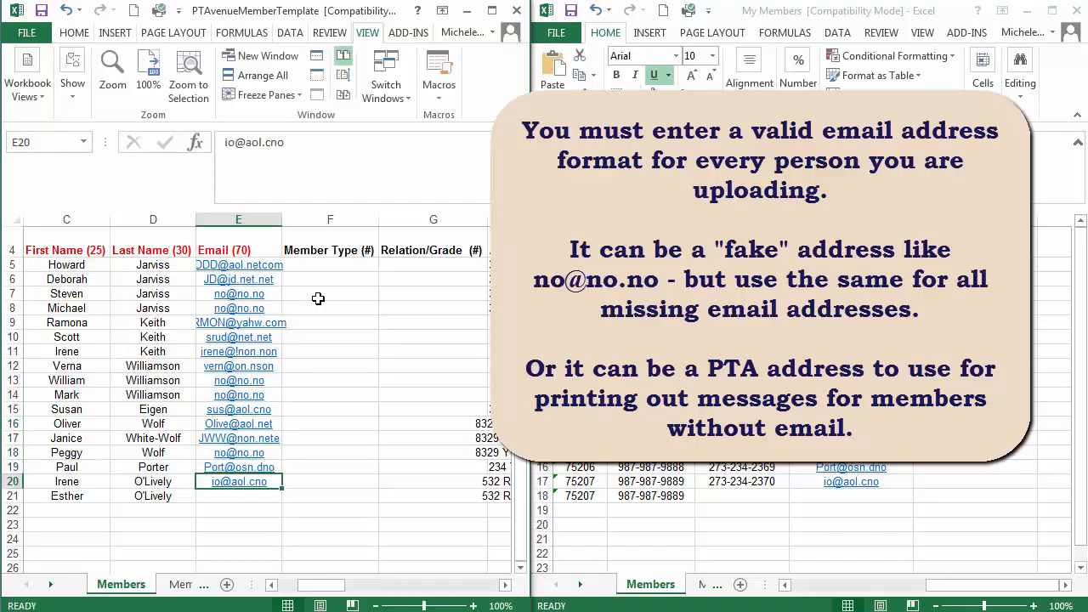
type("no@no.no")
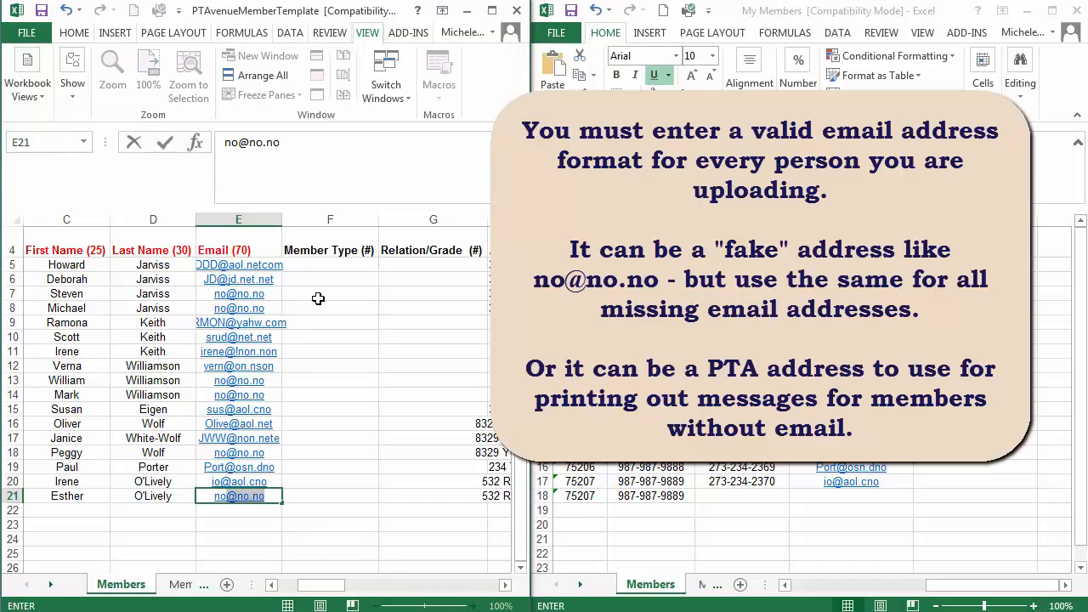
key("Return")
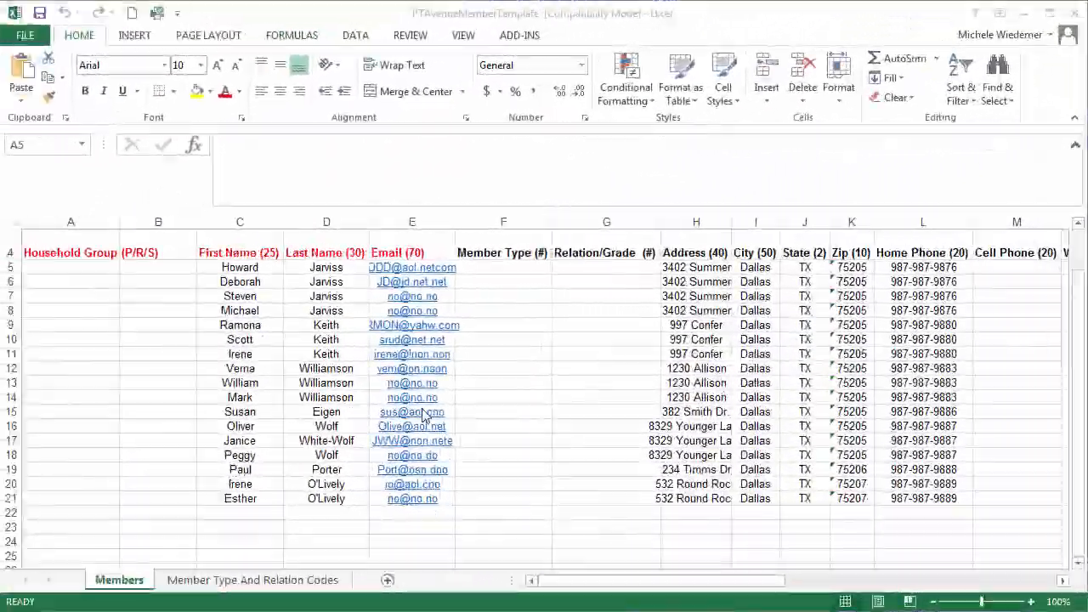
Enter household group number 100 for the first member in cell A5.
left_click(63, 277)
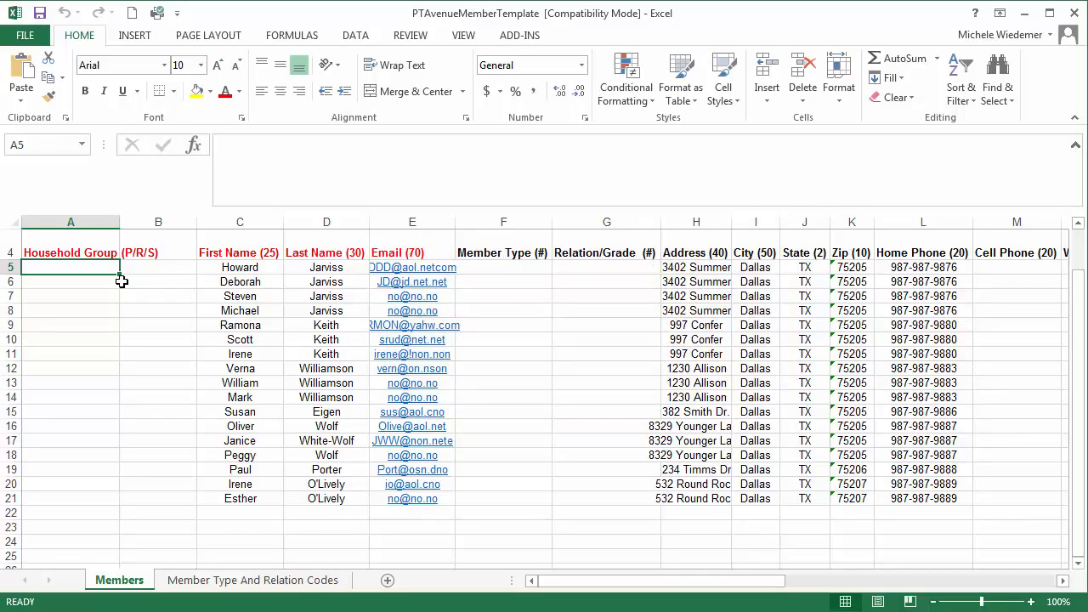
type("100")
key("Return")
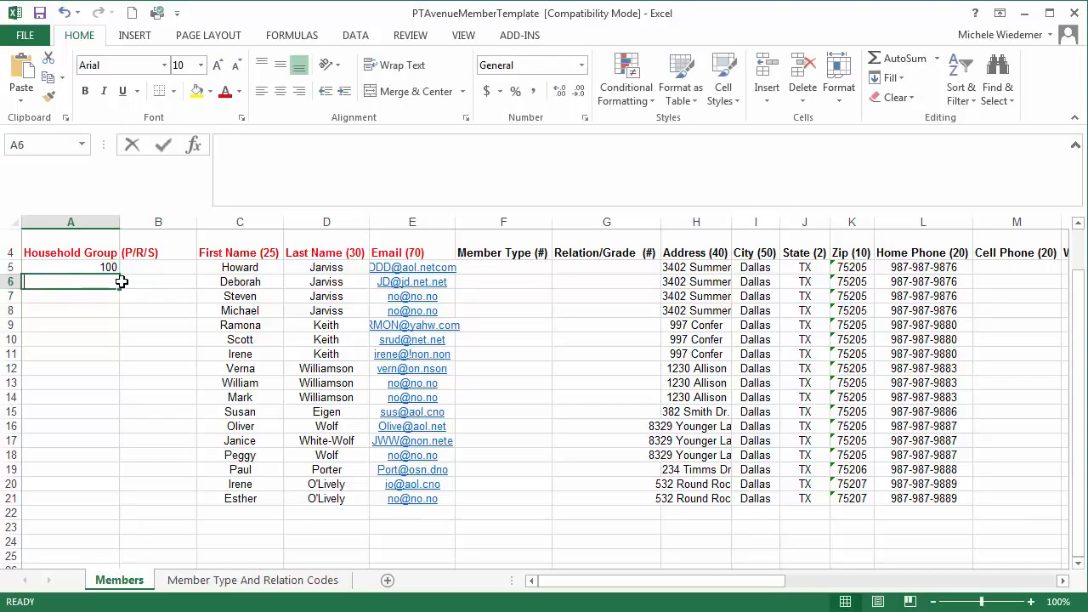
Enter household group number 100 for the other three members of the first family in cells A6 to A8.
type("100")
key("Return")
type("100")
key("Return")
type("100")
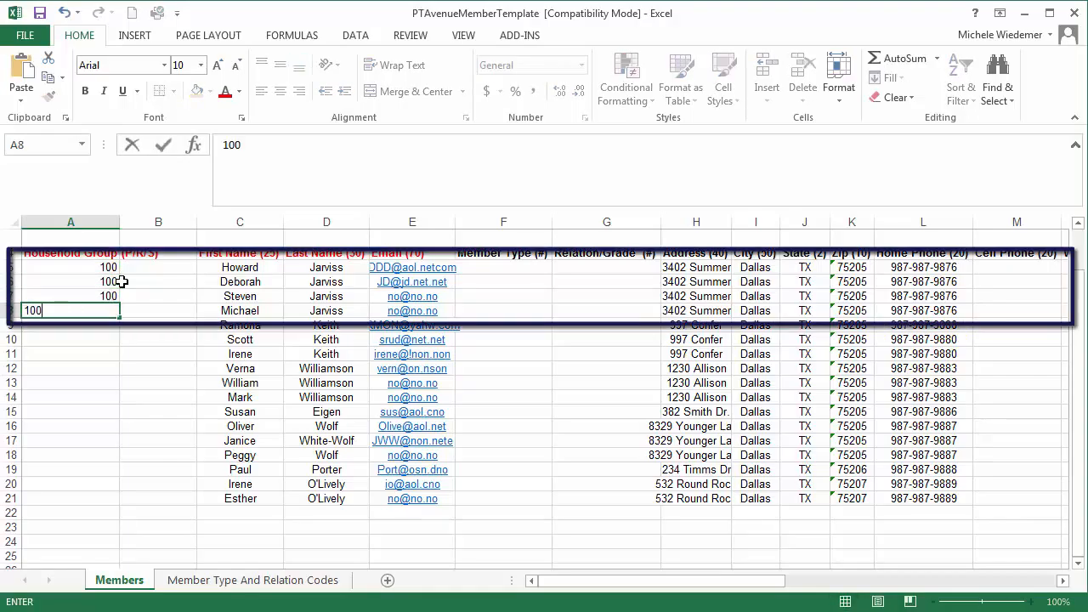
key("Return")
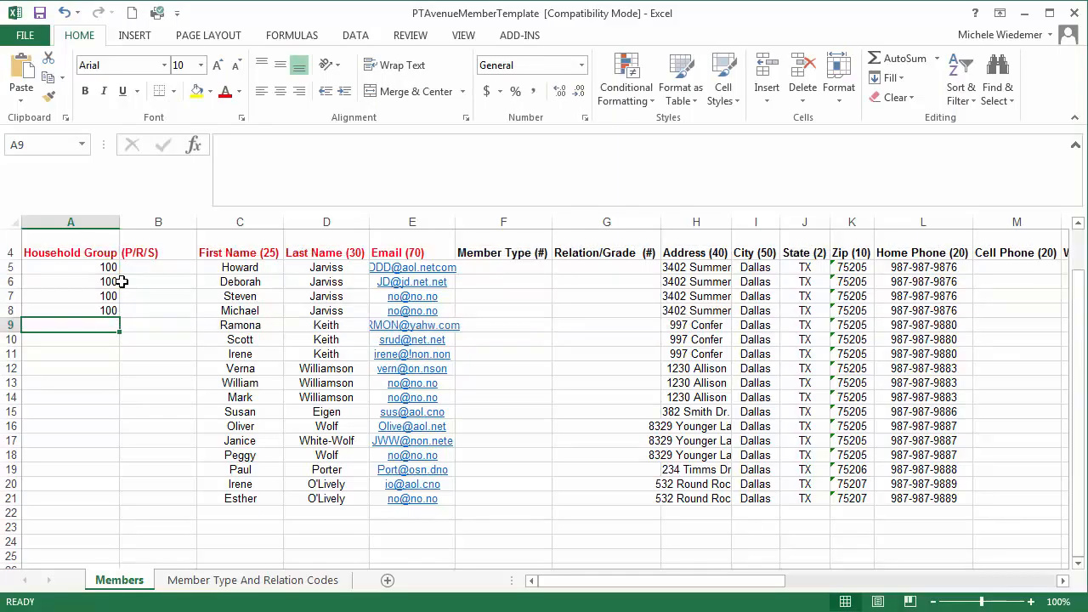
Assign household group number 105 to the second family in cells A9 to A11.
type("105")
key("Return")
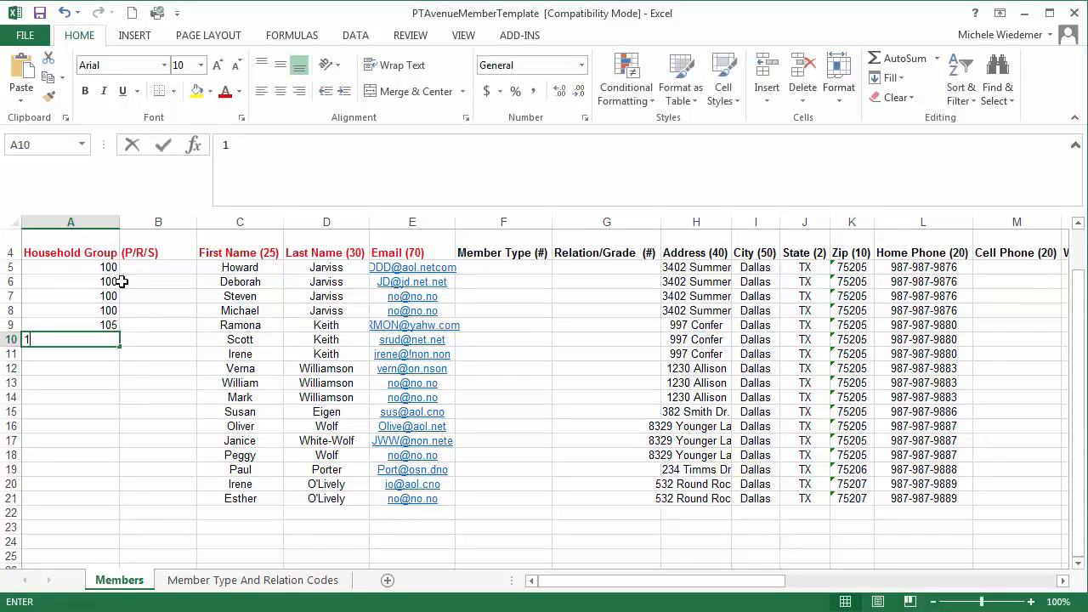
type("105")
key("Return")
type("1")
key("Return")
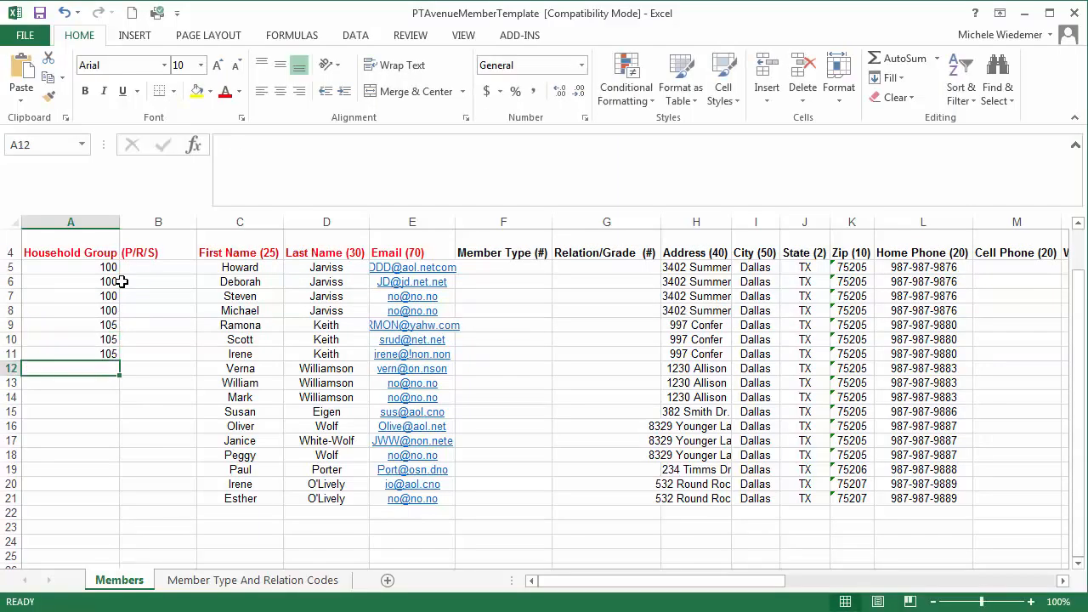
Assign household group number 110 to the third family in cells A12 to A14.
type("110")
key("Return")
type("110")
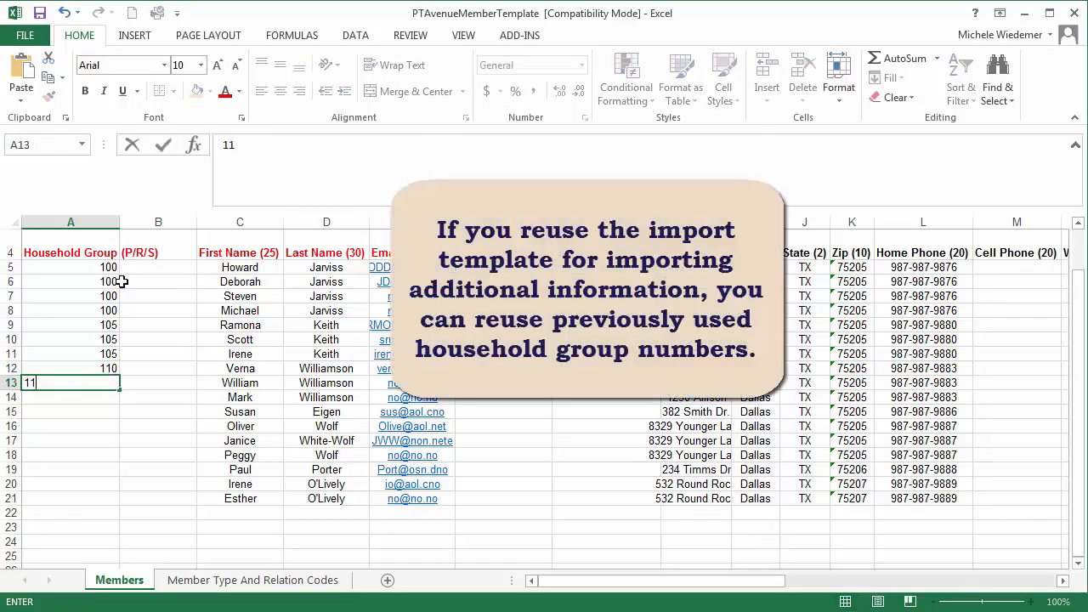
key("Return")
type("110")
key("Return")
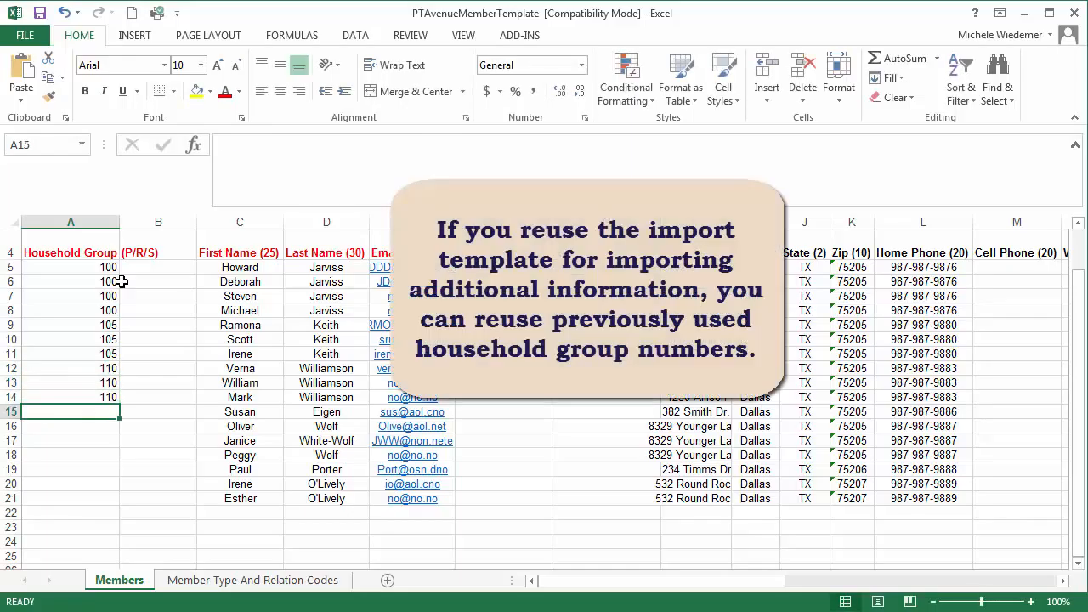
Enter household group number 115 in cell A15 and 120 in cells A16 to A18.
type("115")
key("Return")
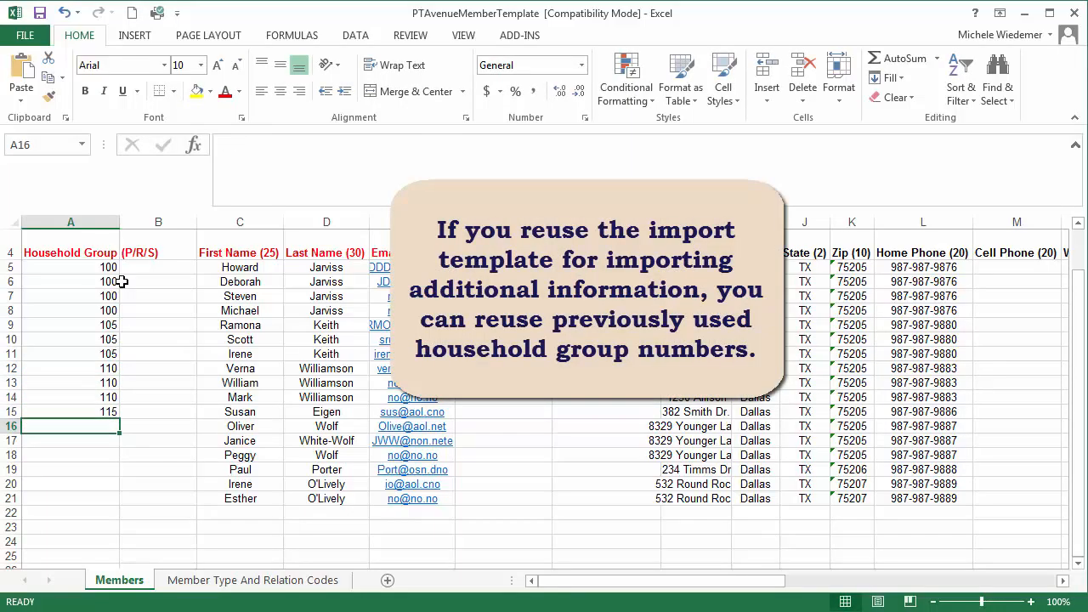
type("120")
key("Return")
type("120")
key("Return")
type("120")
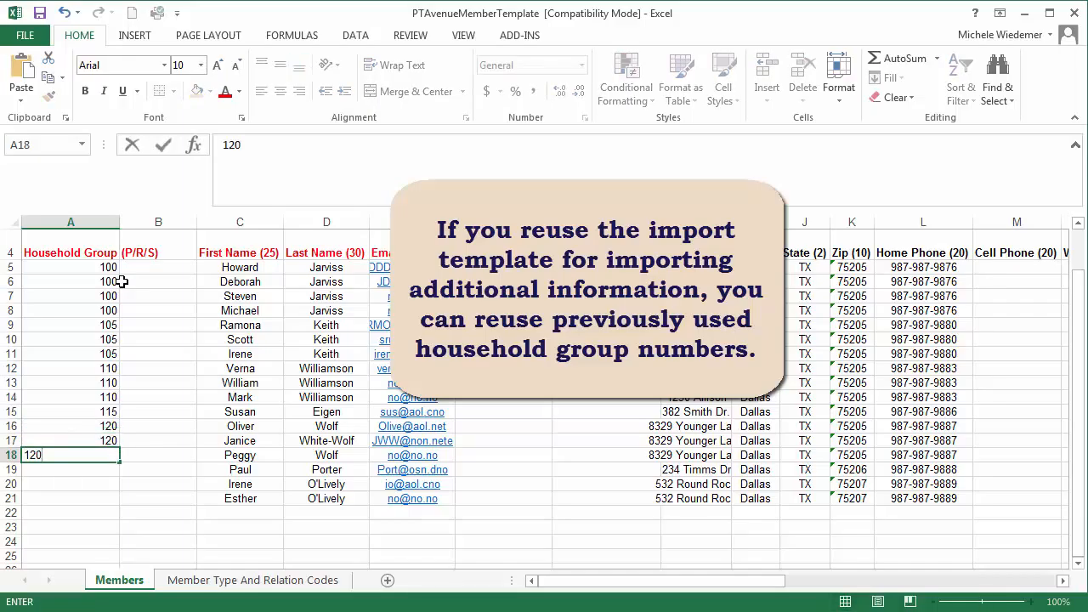
key("Return")
Enter household group number 125 for the last three members in cells A19 to A21.
type("125")
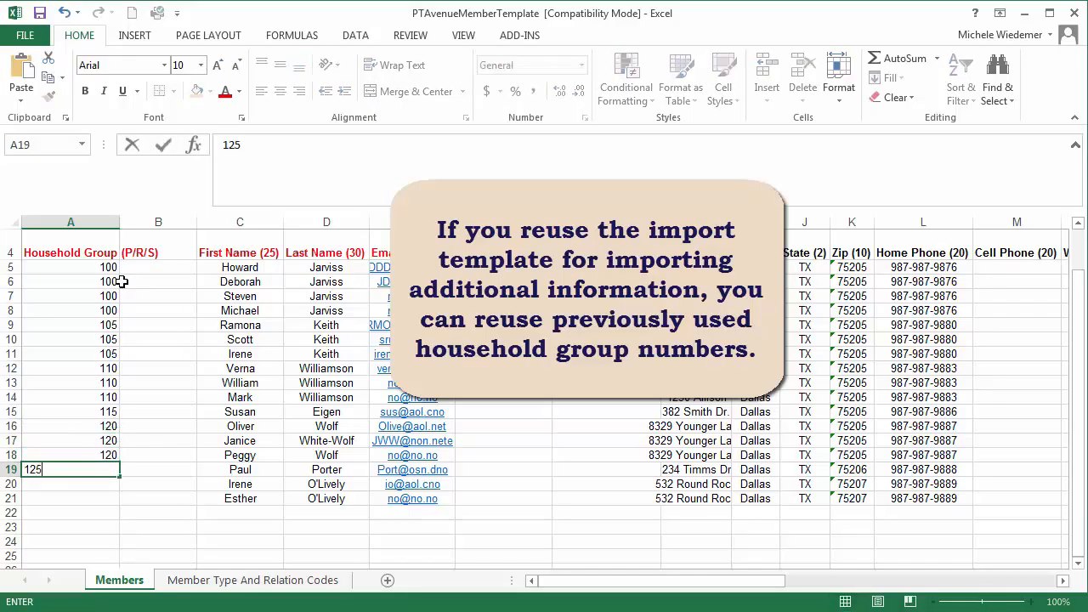
key("Return")
type("125")
key("Return")
type("125")
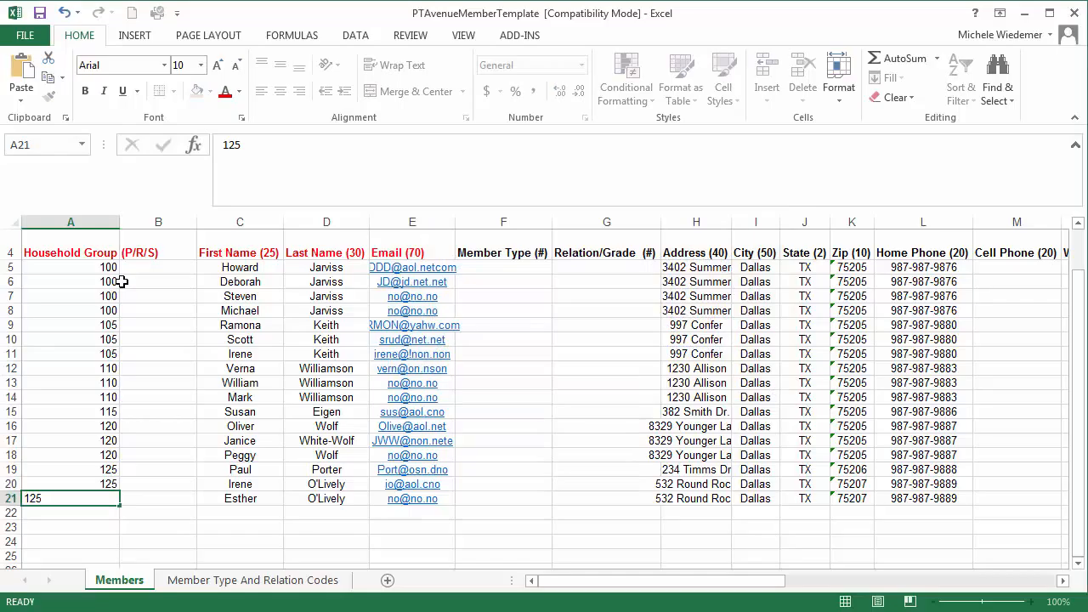
key("Return")
Enter the (P/R/S) codes P, R, S and S for household 100 in cells B5 to B8.
left_click(149, 265)
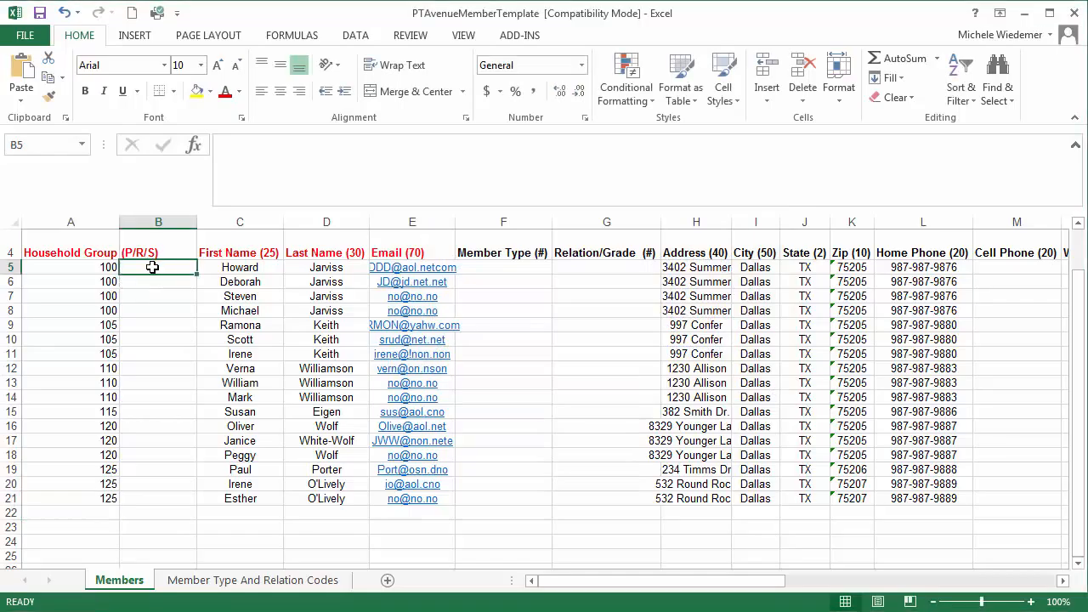
type("P")
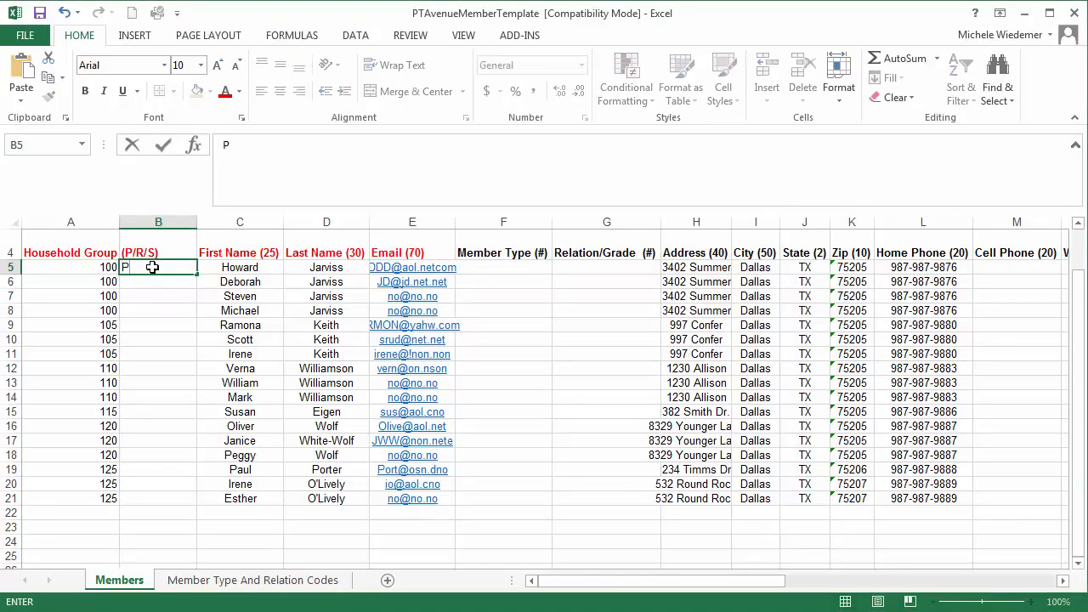
key("Return")
type("R")
key("Return")
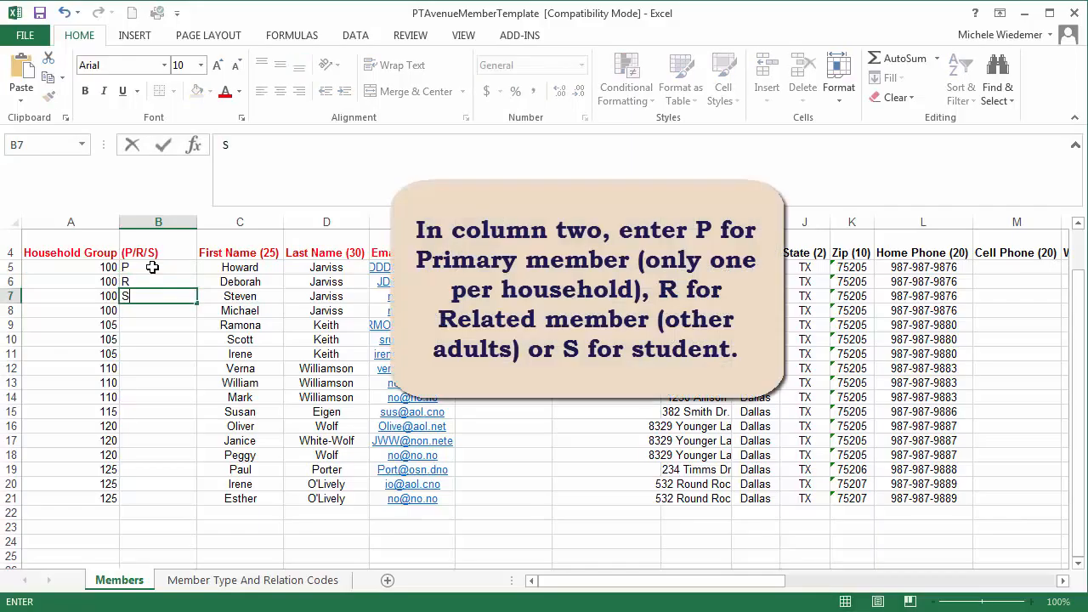
type("S")
key("Return")
type("S")
key("Return")
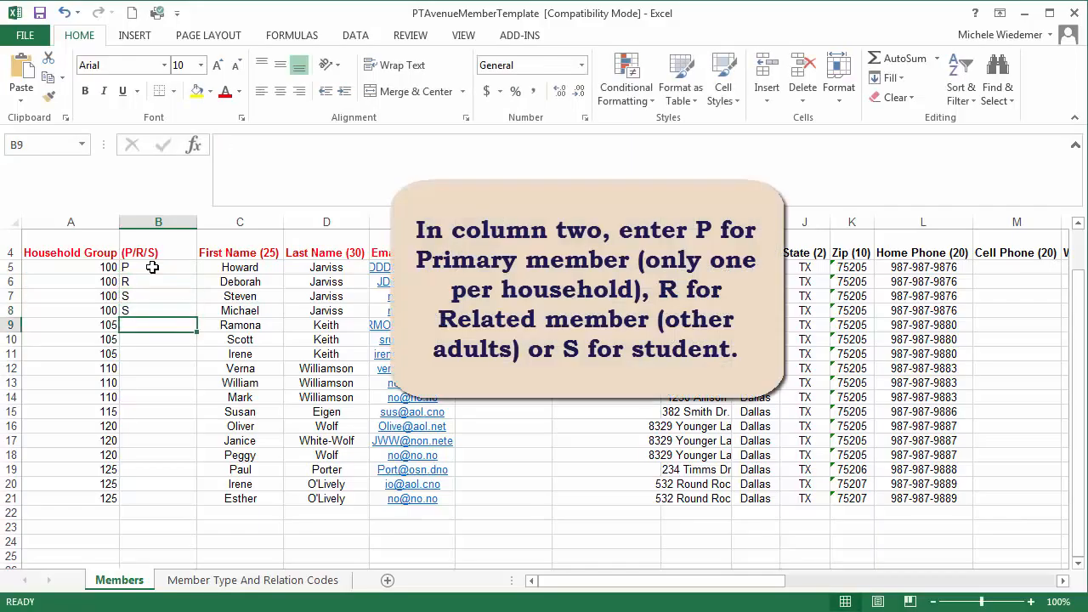
Enter the (P/R/S) codes P, R and S for household 105 in cells B9 to B11.
type("P")
key("Return")
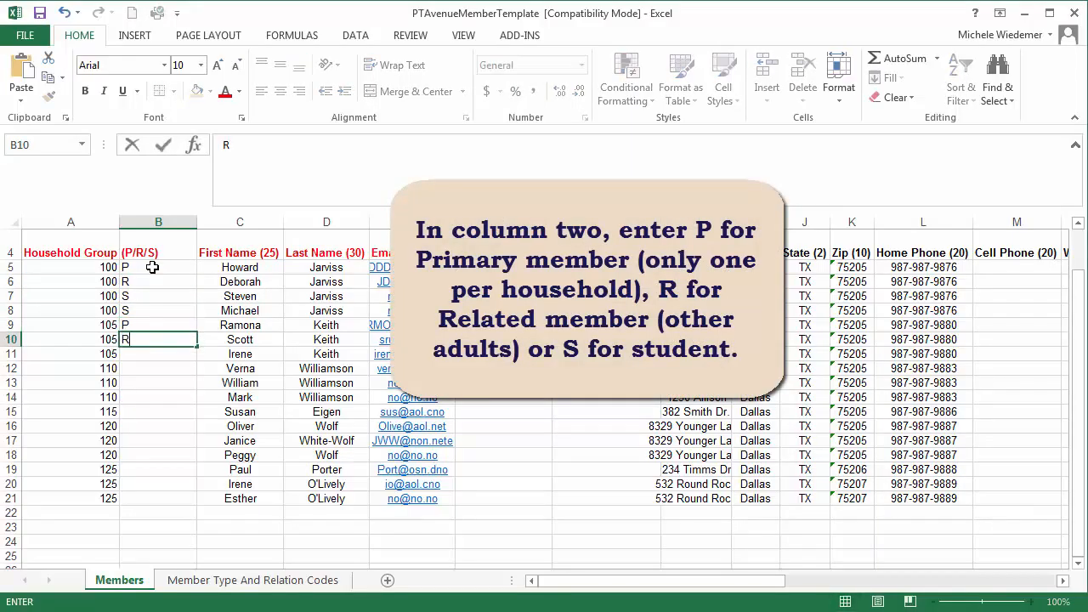
type("R")
key("Return")
type("S")
key("Return")
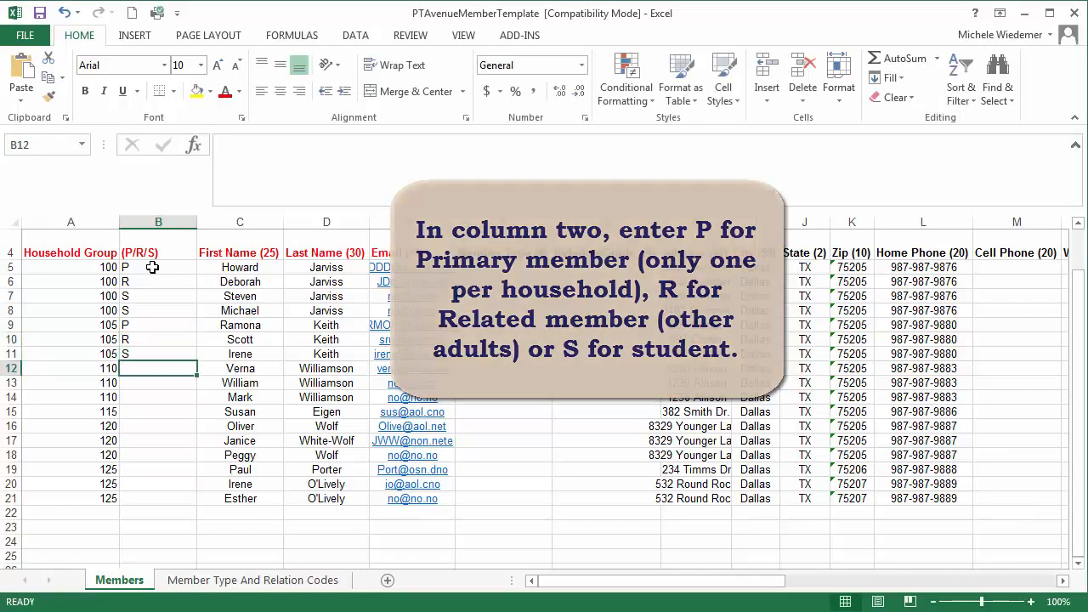
Enter the (P/R/S) codes P, R and S for household 110 in cells B12 to B14.
type("P")
key("Return")
type("R")
key("Return")
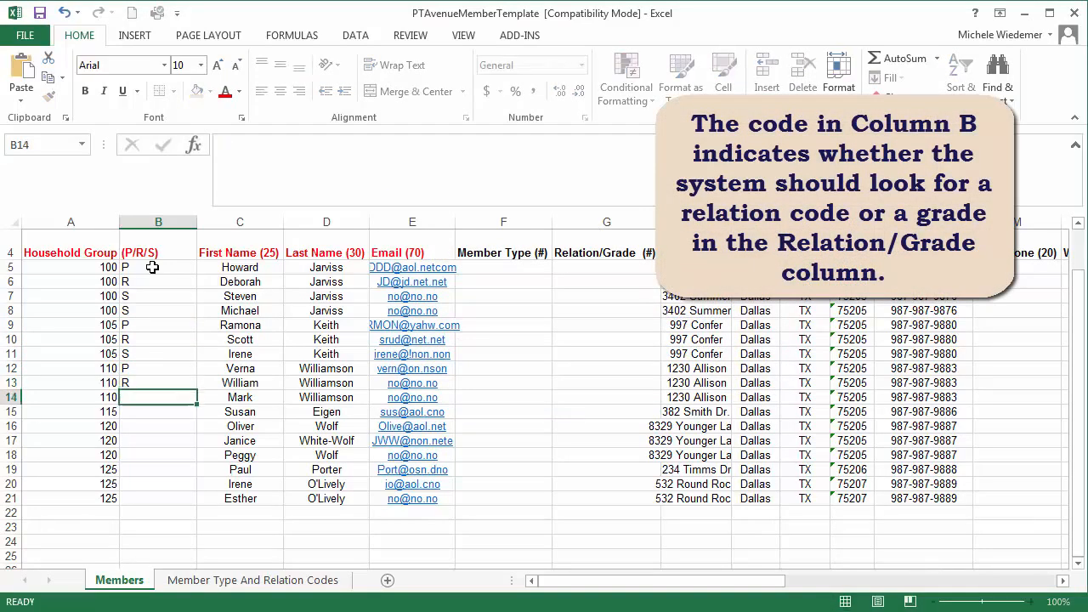
type("S")
key("Return")
Enter code P for household 115 in B15 and codes P, R and S for household 120 in B16 to B18.
type("P")
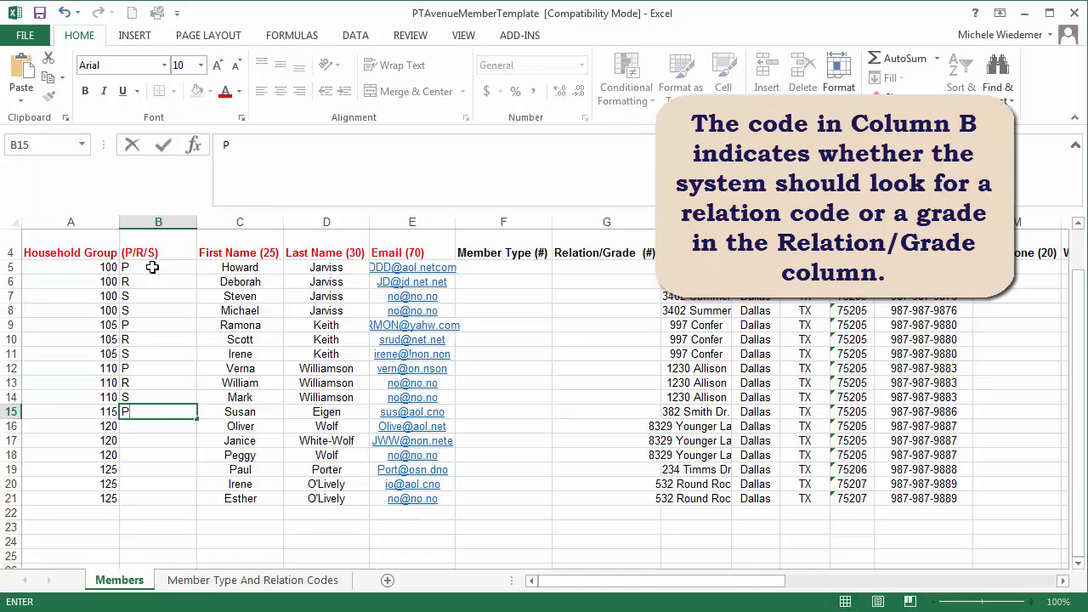
key("Return")
type("P")
key("Return")
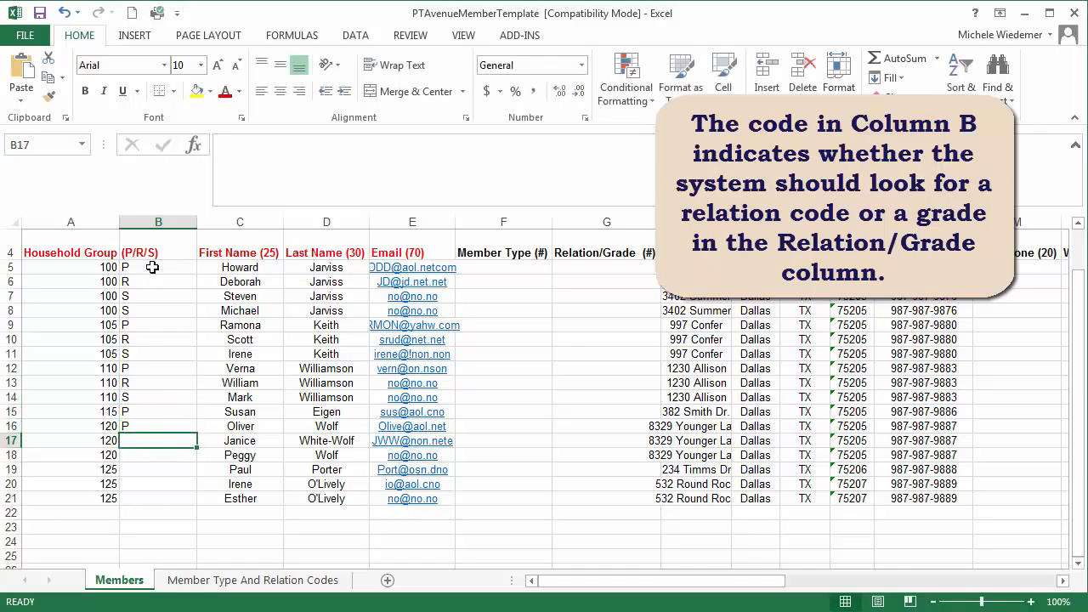
type("R")
key("Return")
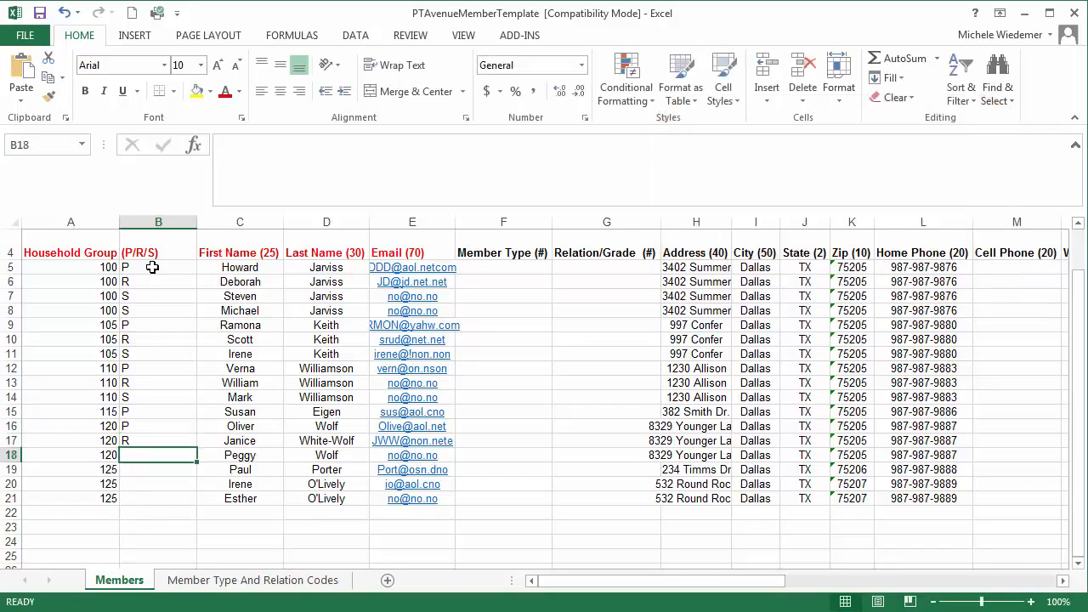
type("S")
key("Return")
Enter the (P/R/S) codes P, R and S for household 125 in cells B19 to B21.
type("P")
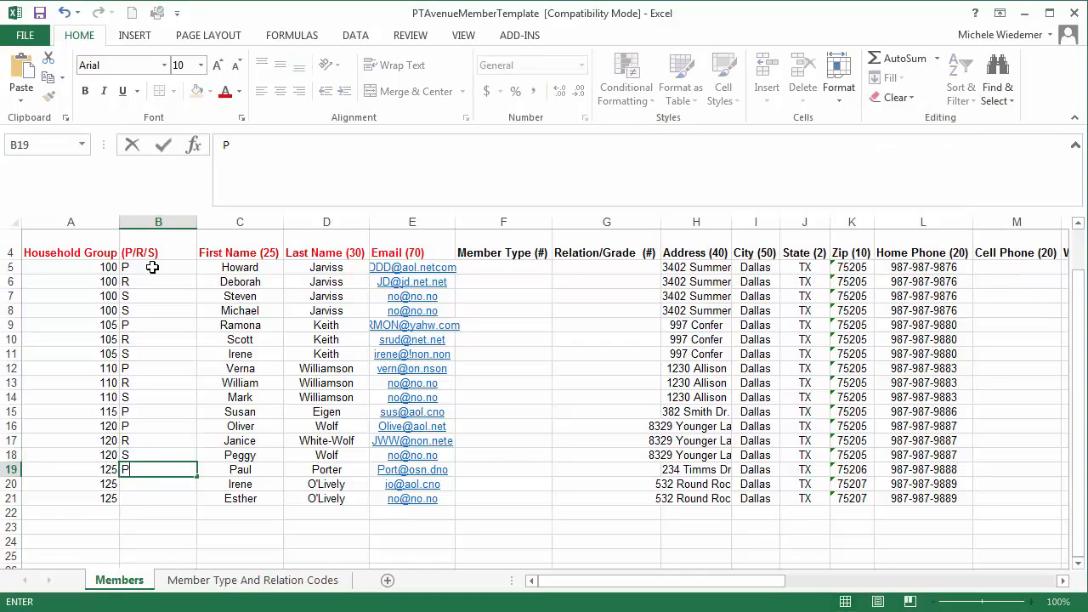
key("Return")
type("R")
key("Return")
type("S")
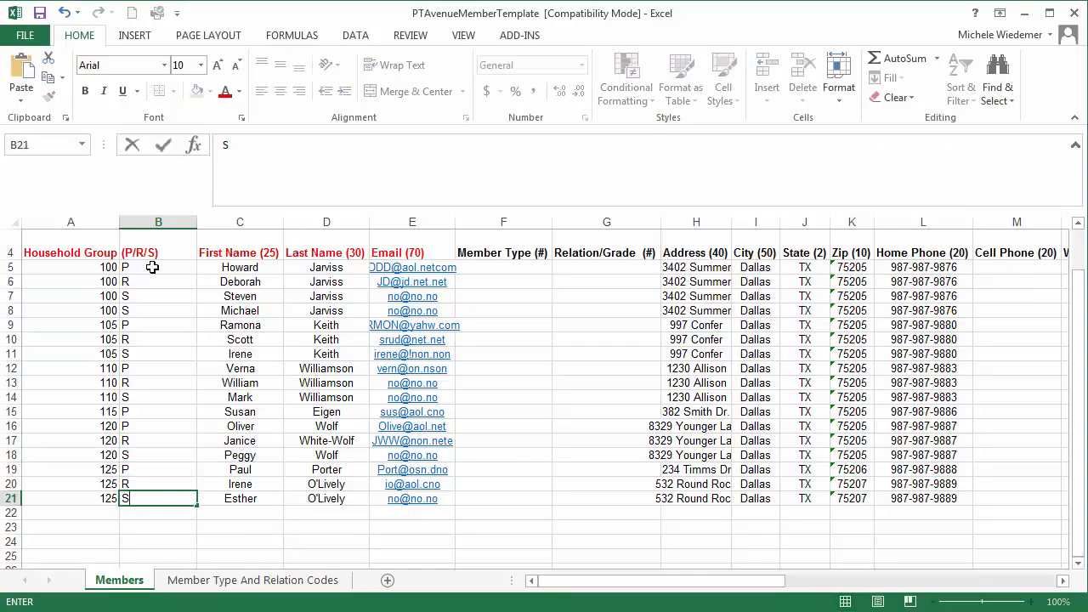
key("Return")
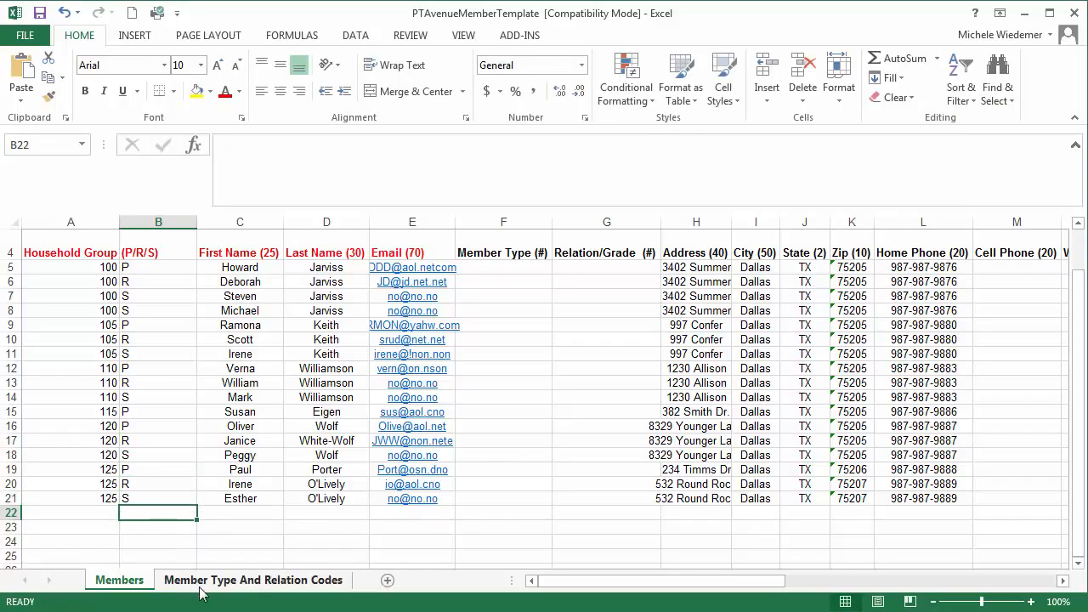
Check the Member Type And Relation Codes sheet, and enter member types 1, 1, 15 and 115 in cells F5 to F8 of the Members sheet.
left_click(212, 586)
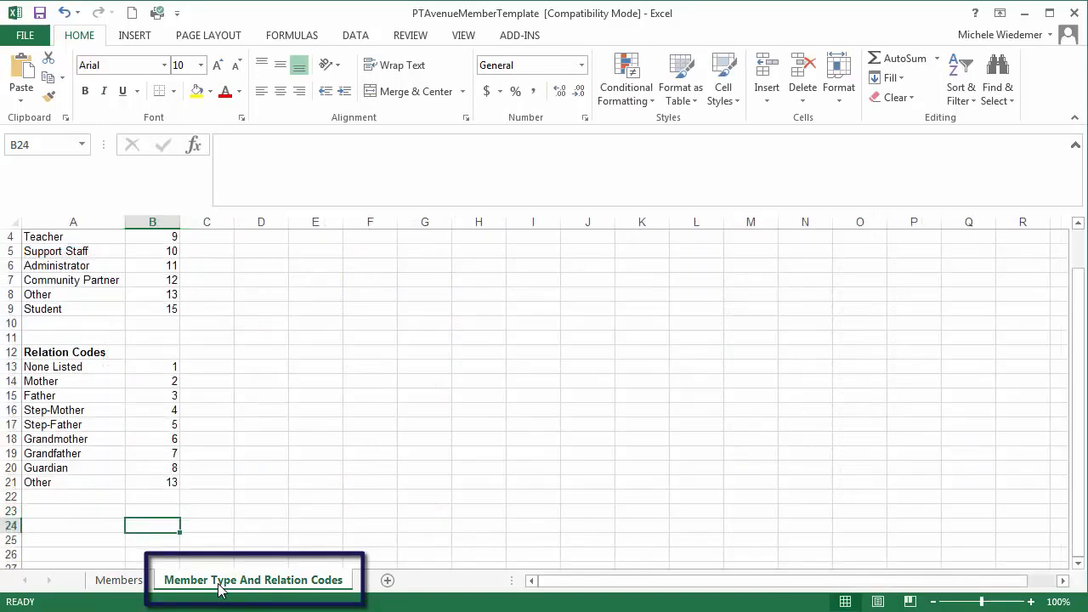
scroll(235, 504, "up", 1)
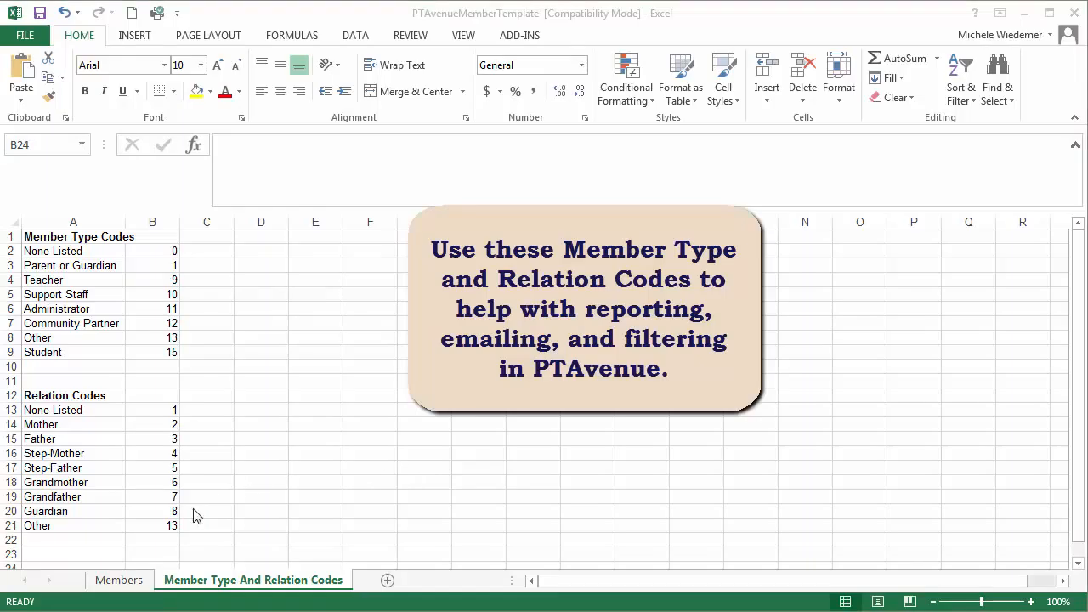
left_click(120, 579)
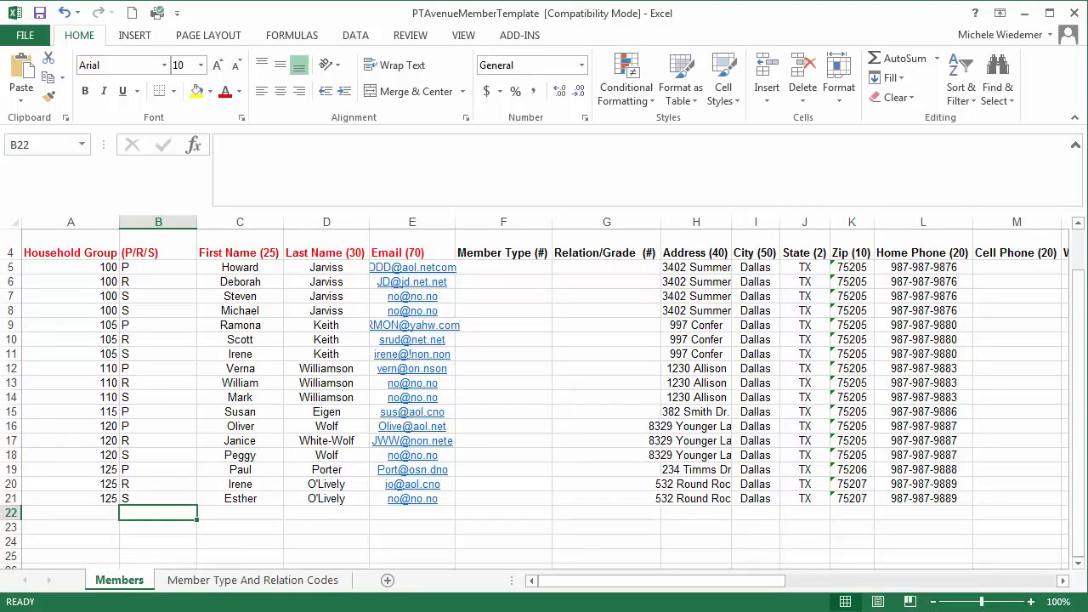
left_click(505, 265)
type("1")
key("Return")
type("1")
key("Return")
type("15")
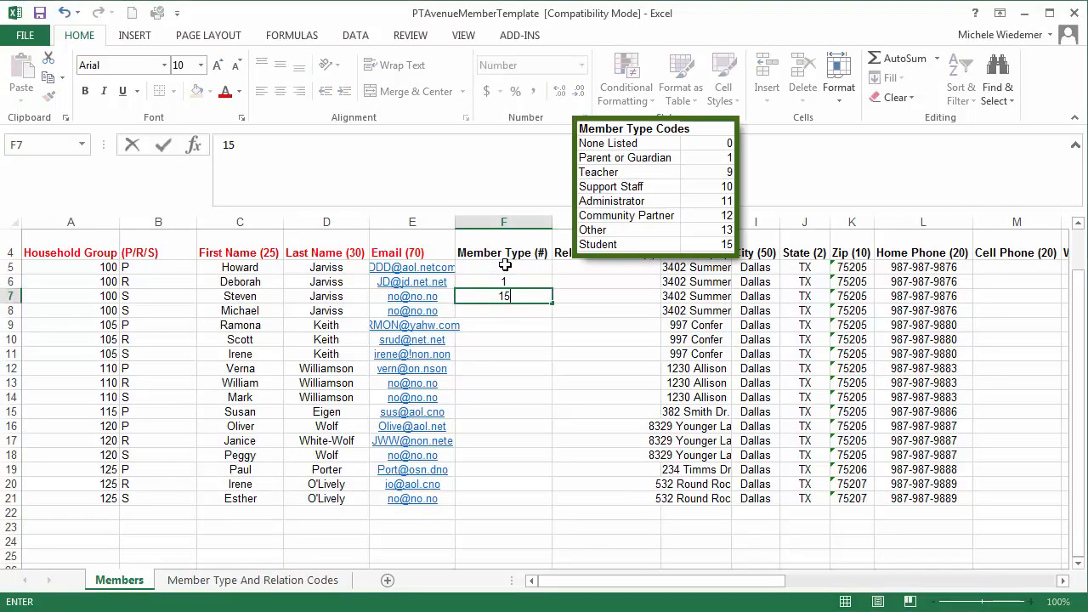
key("Return")
type("115")
key("Return")
Enter member types 1, 1, 15 and 9 in cells F9 to F12.
type("1 1")
key("Return")
type("15 9")
key("Return")
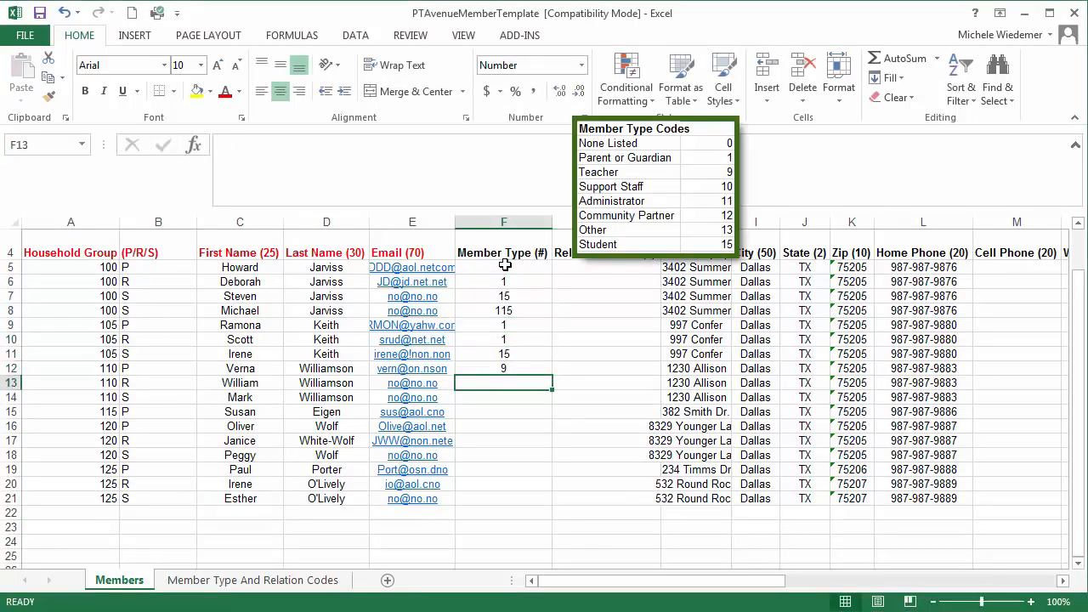
Fill the remaining Member Type cells F13 to F21 with 1, 15, 1, 12, 1, 15, 1, 1 and 15.
type("1")
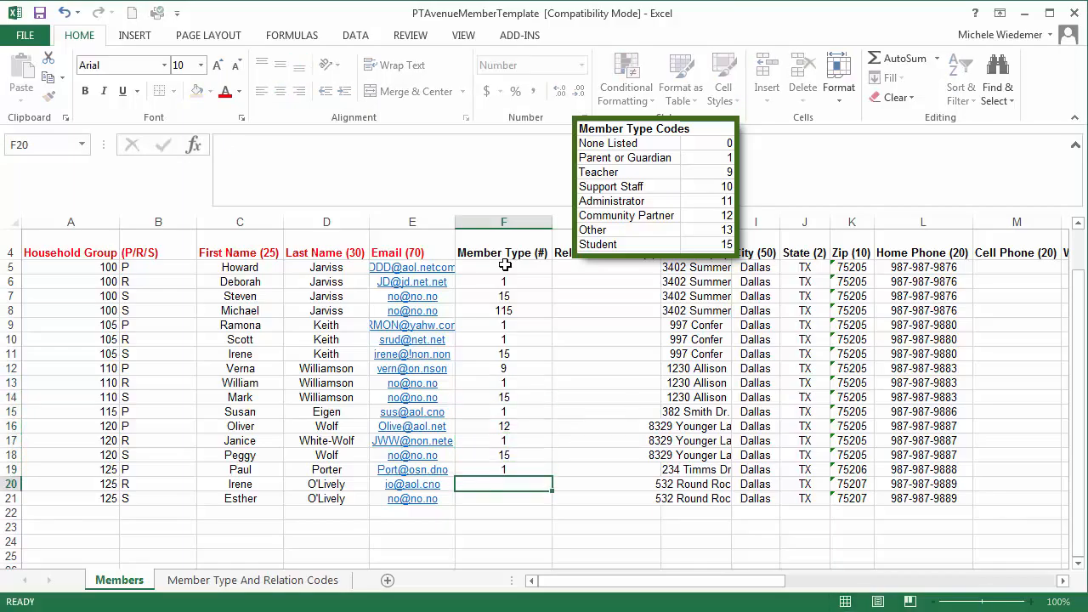
type(" 15 1 12 1 15 1 1 15")
key("Return")
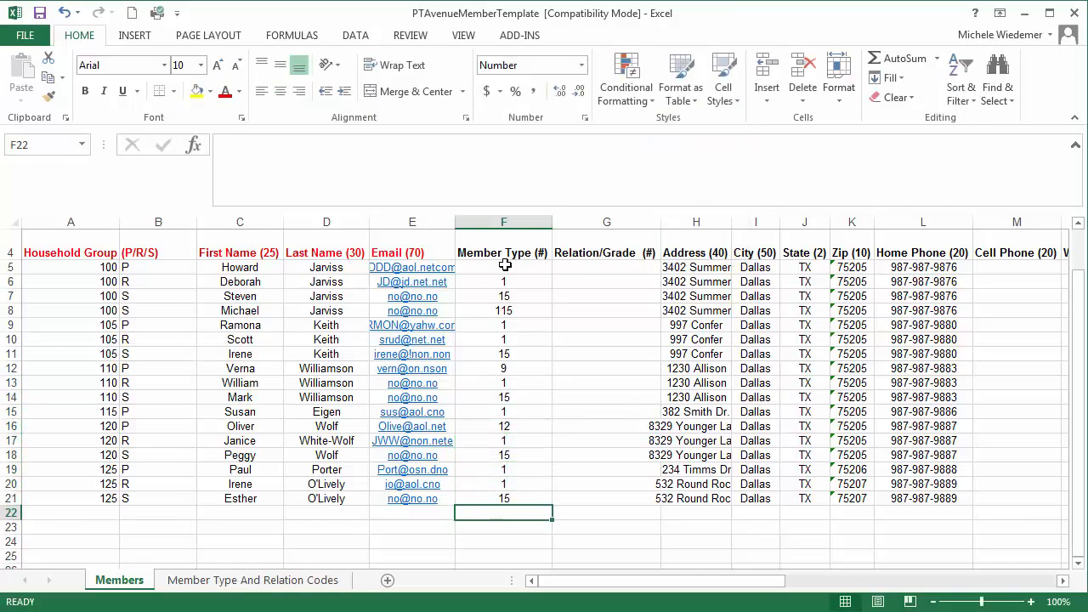
Enter Relation/Grade values 3, 2, 5 and 4 for household 100 in cells G5 to G8.
left_click(580, 267)
type("3")
key("Return")
type("2")
key("Return")
type("5")
key("Return")
type("4")
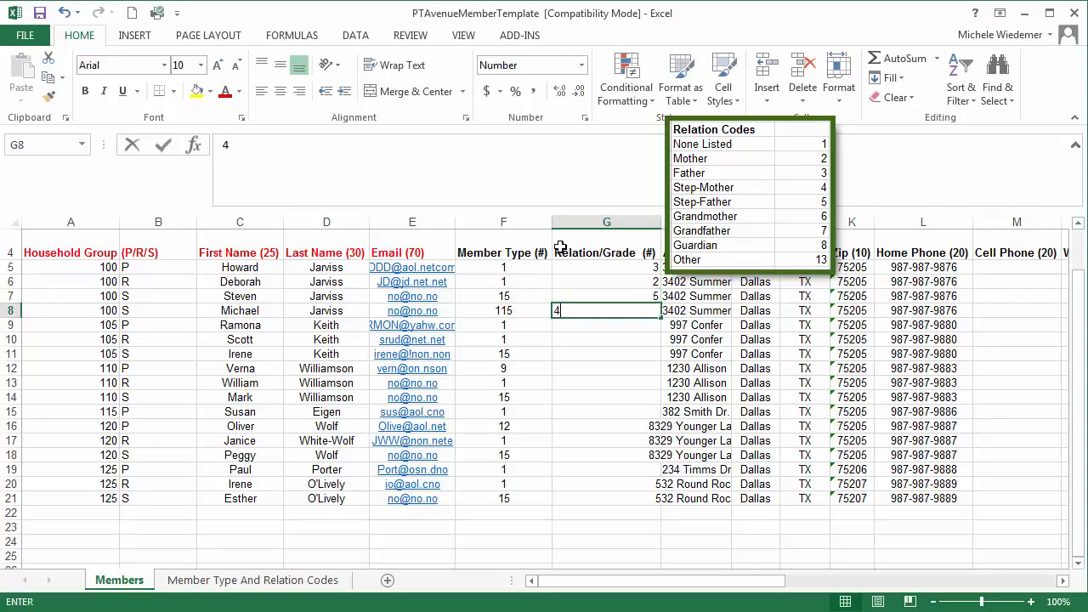
Fill the Relation/Grade cells G9 to G21 with 2, 3, 2, 1, 3, 3, 2, 1, 2, 6, 1, 1 and 4.
type(" 2 3 2 1 3 ")
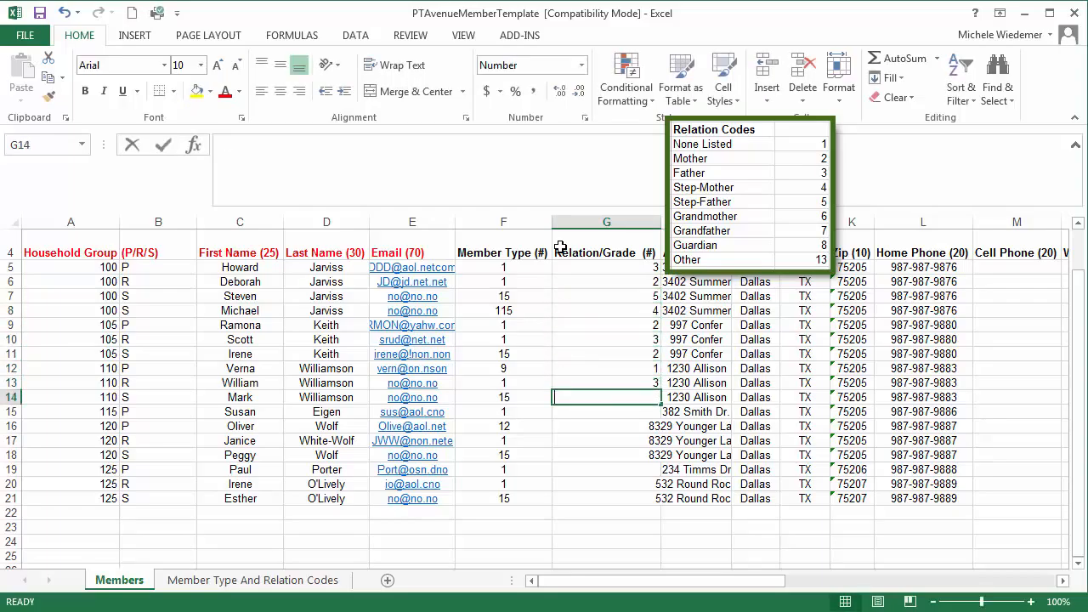
type("3 2 1 2 6 1 1")
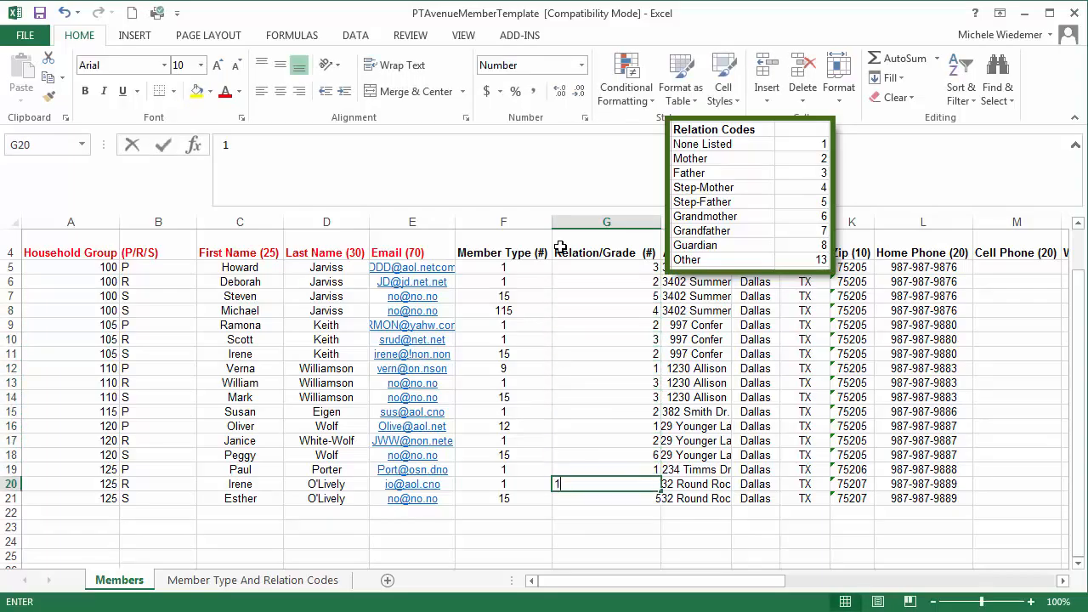
key("Return")
type("4")
key("Return")
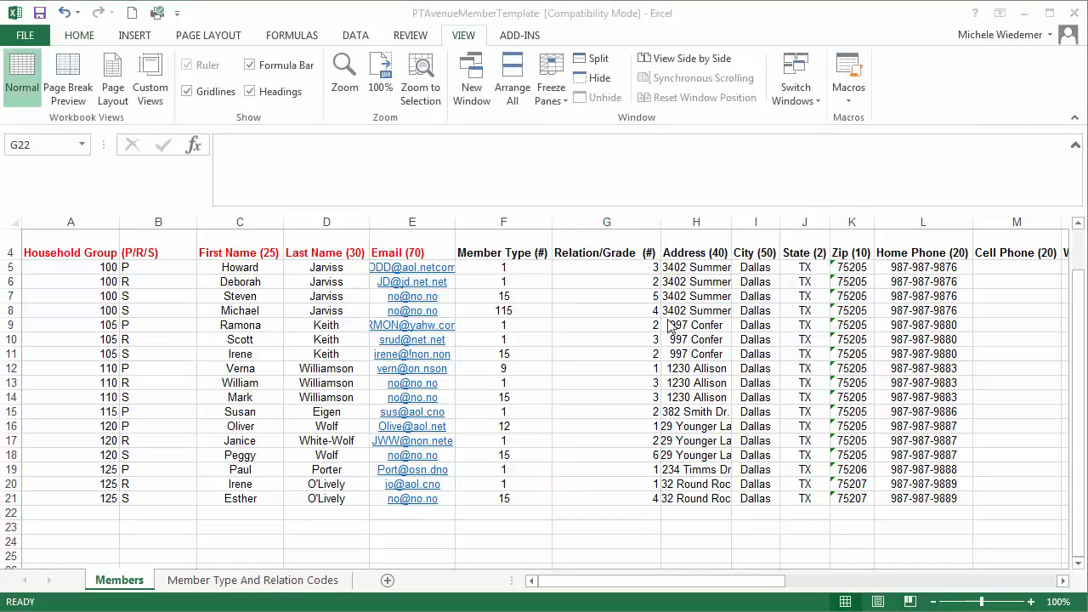
Freeze the panes at cell G22 so the rows above and columns A to F stay fixed.
left_click(553, 96)
left_click(578, 123)
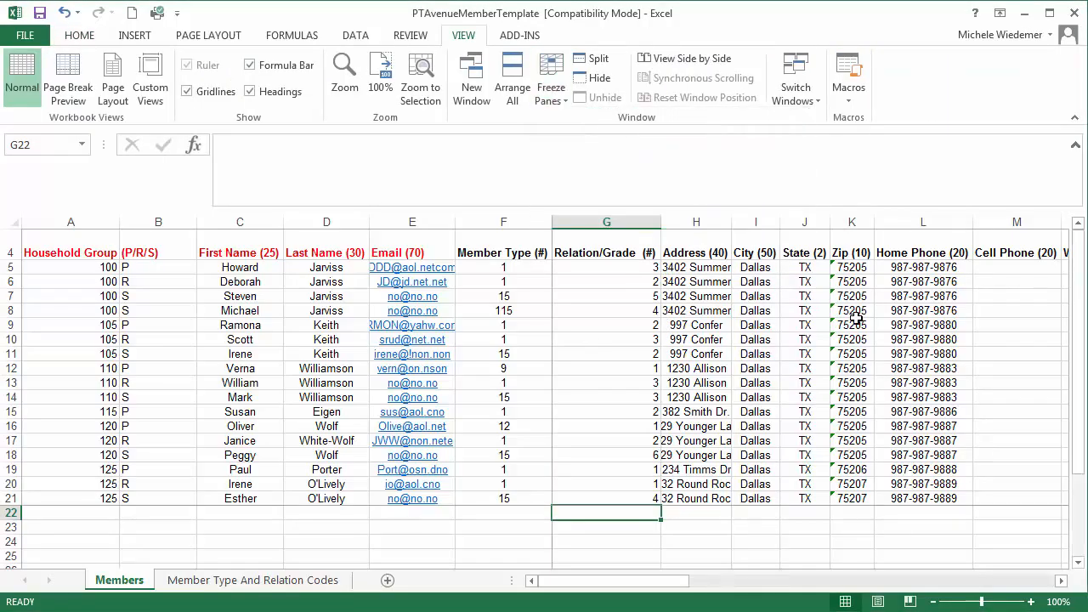
Mark the primary member of household 115 as a lifetime member with Y in cell T15.
left_click(1061, 580)
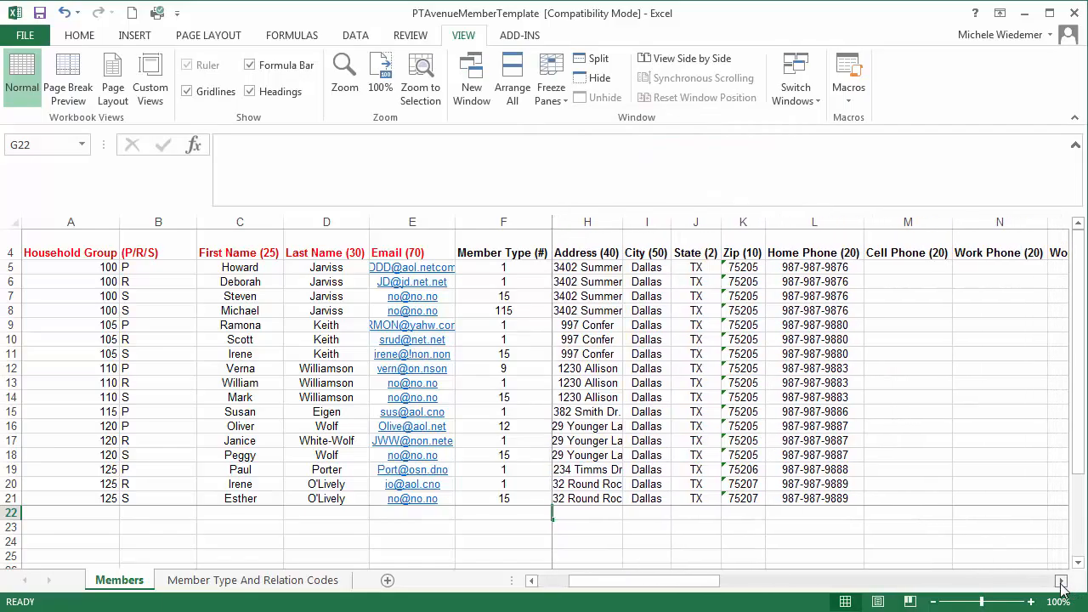
left_click_drag(1060, 583, 1060, 585)
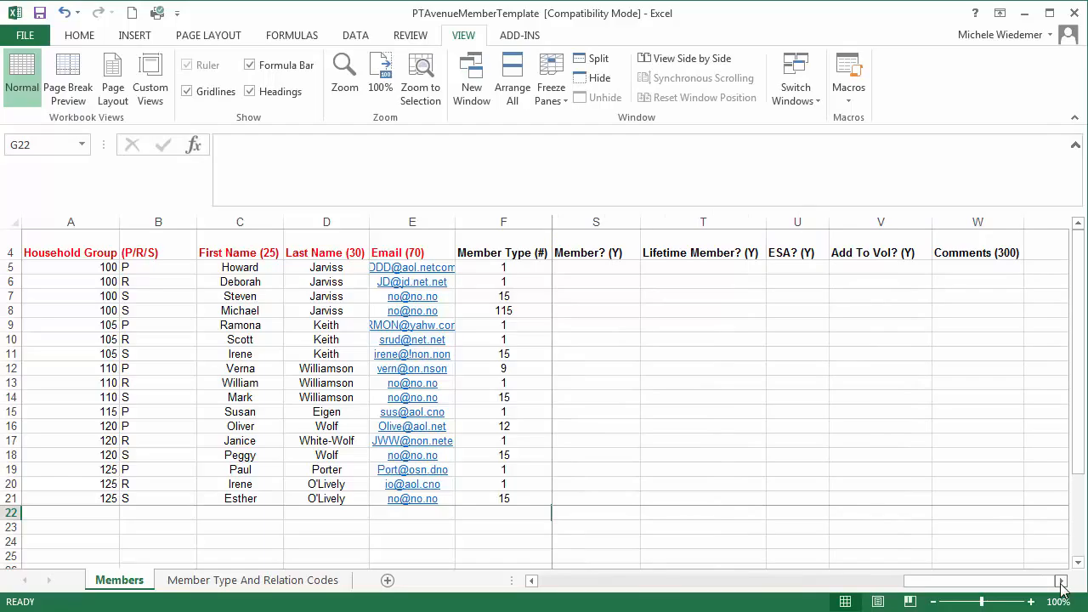
left_click(582, 270)
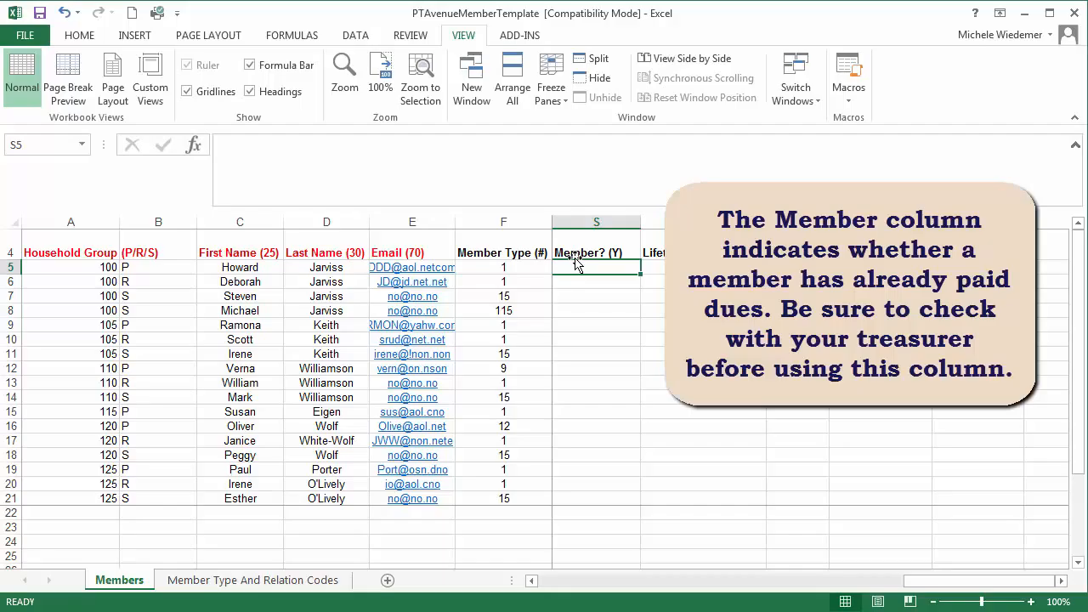
left_click(688, 264)
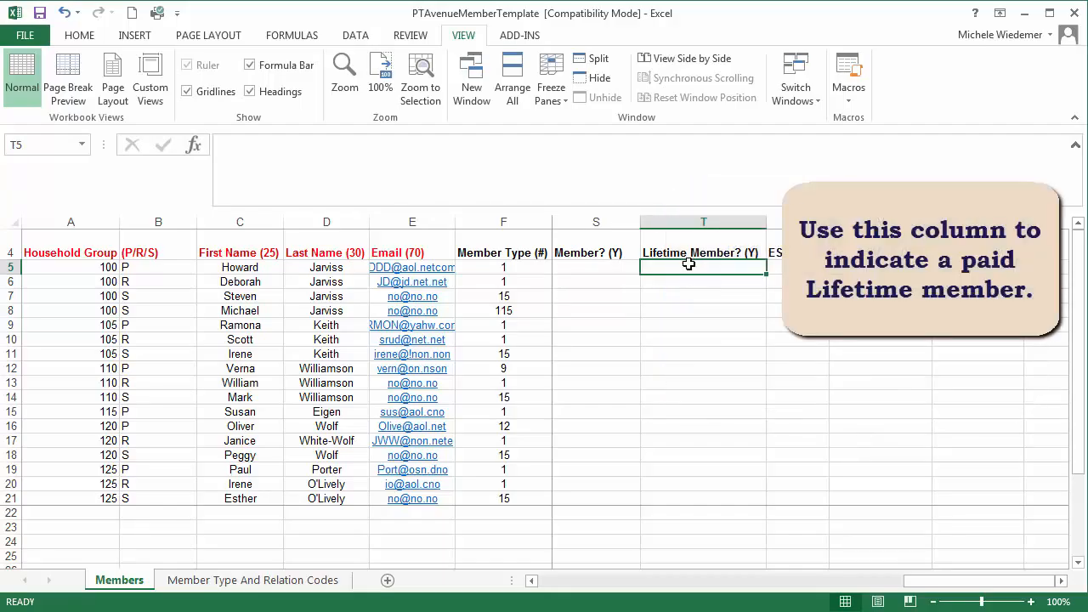
left_click(660, 412)
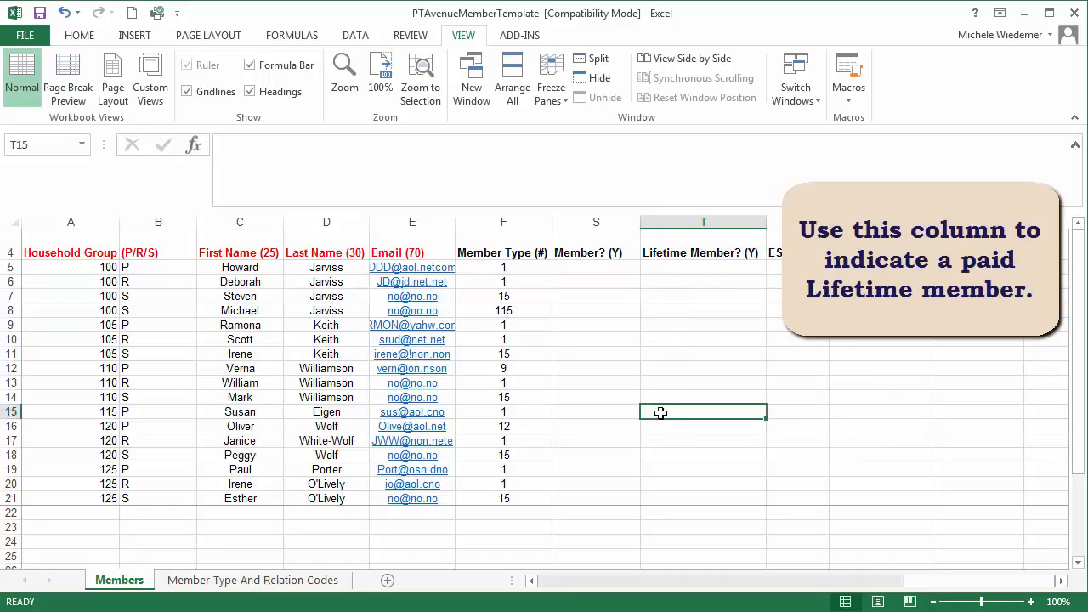
type("Y")
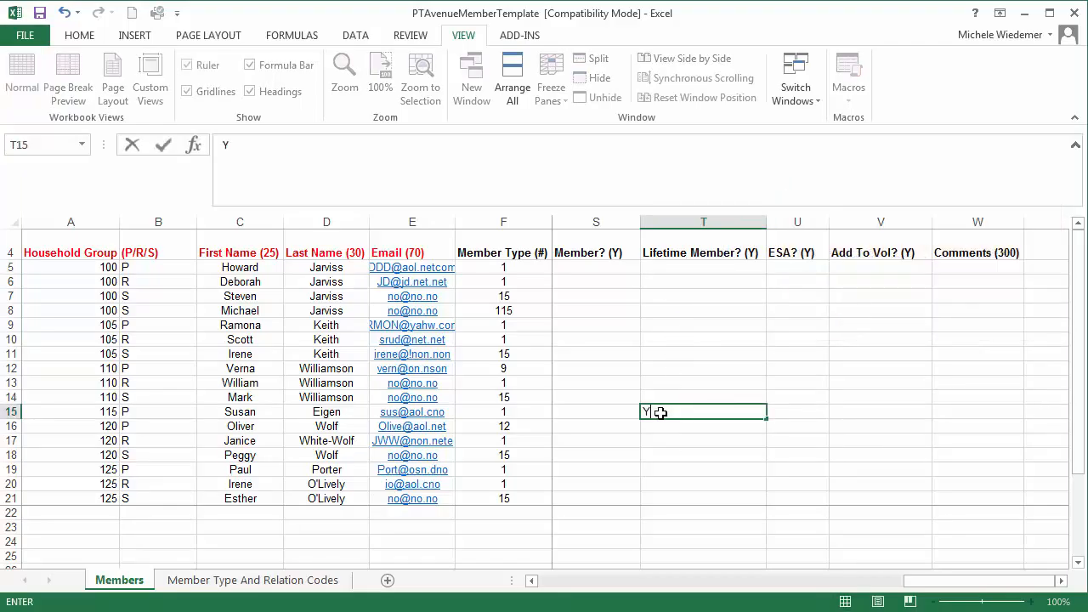
key("Return")
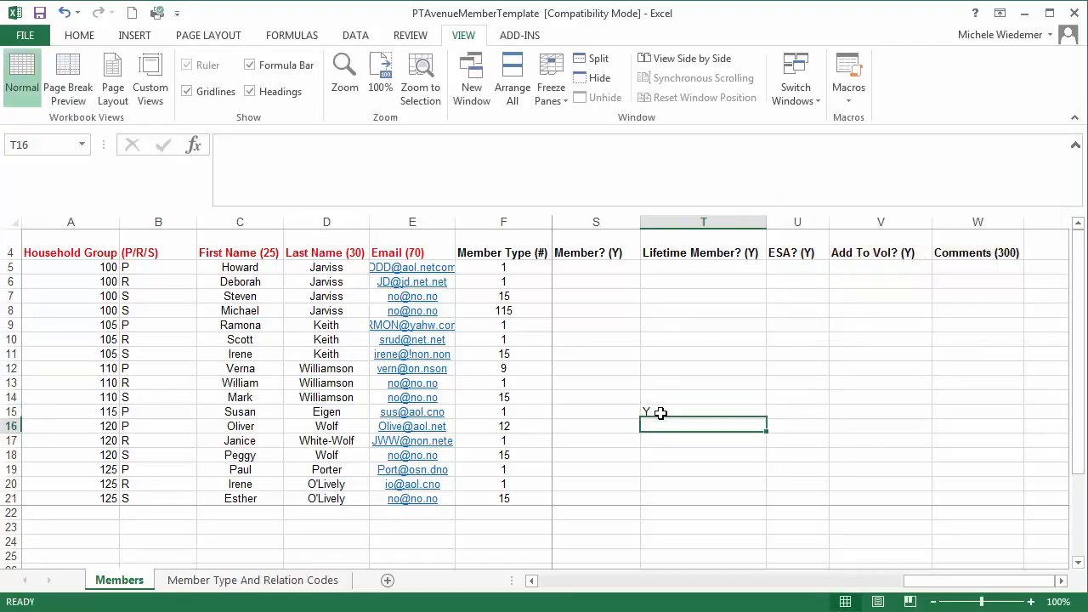
Flag the members in rows 6 and 13 for the volunteers database with Y in Add To Vol cells V6 and V13.
left_click(793, 265)
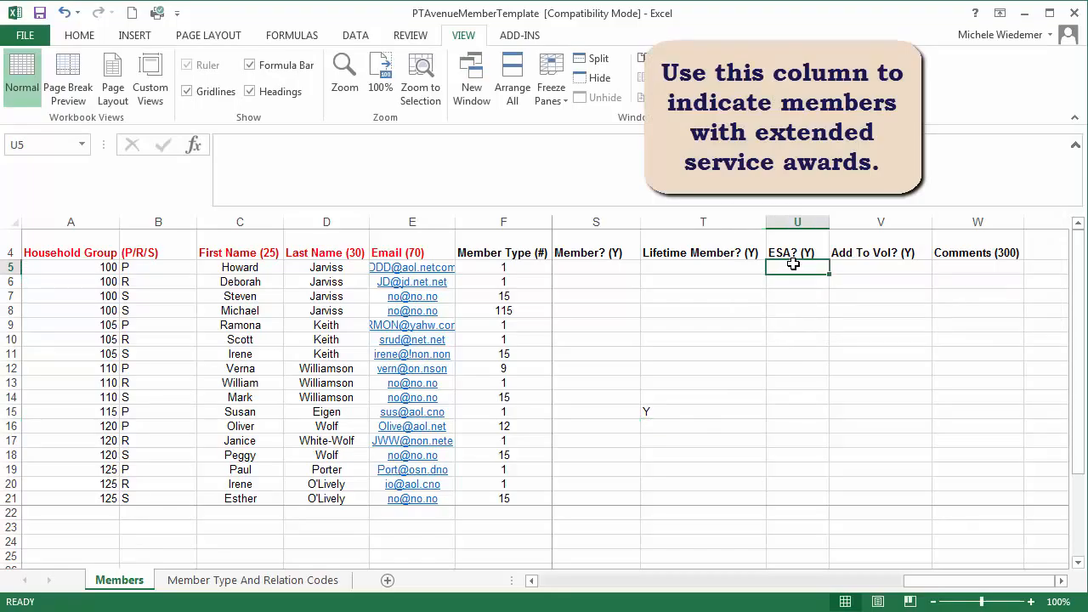
left_click(849, 284)
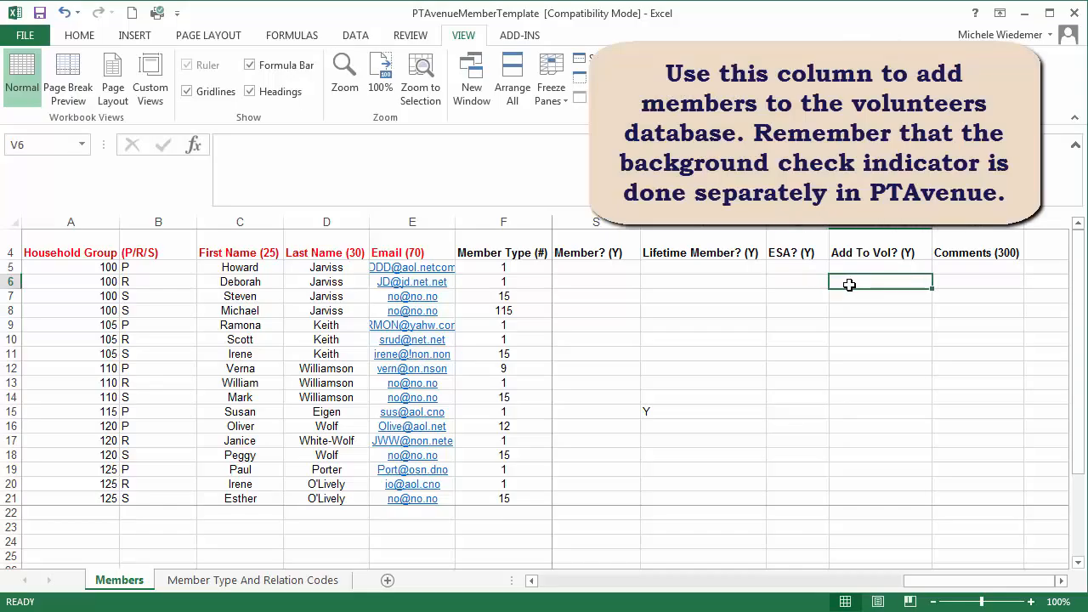
type("Y")
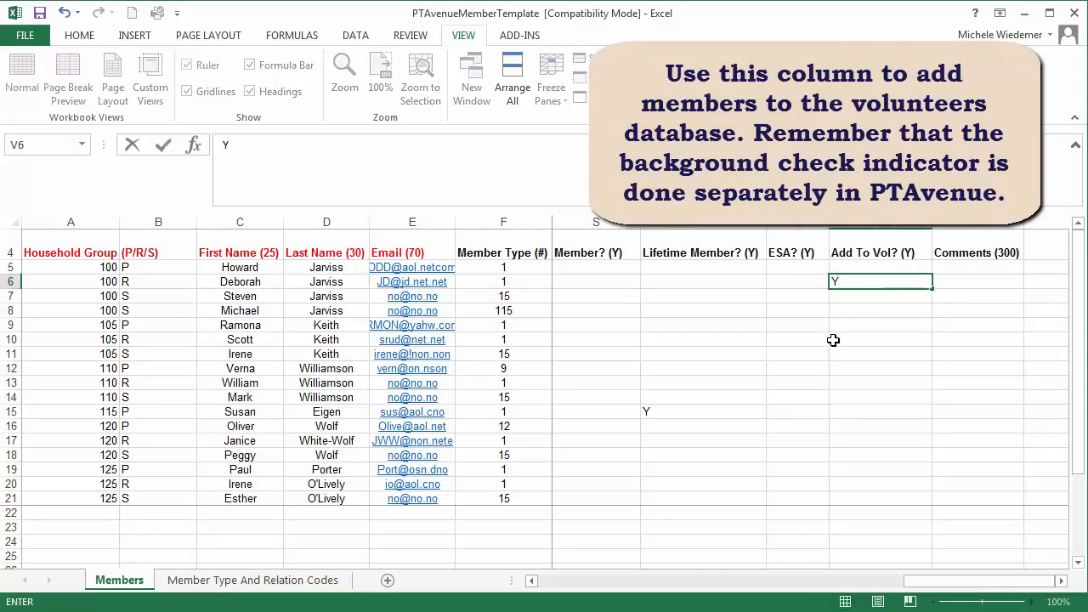
left_click(839, 383)
type("Y")
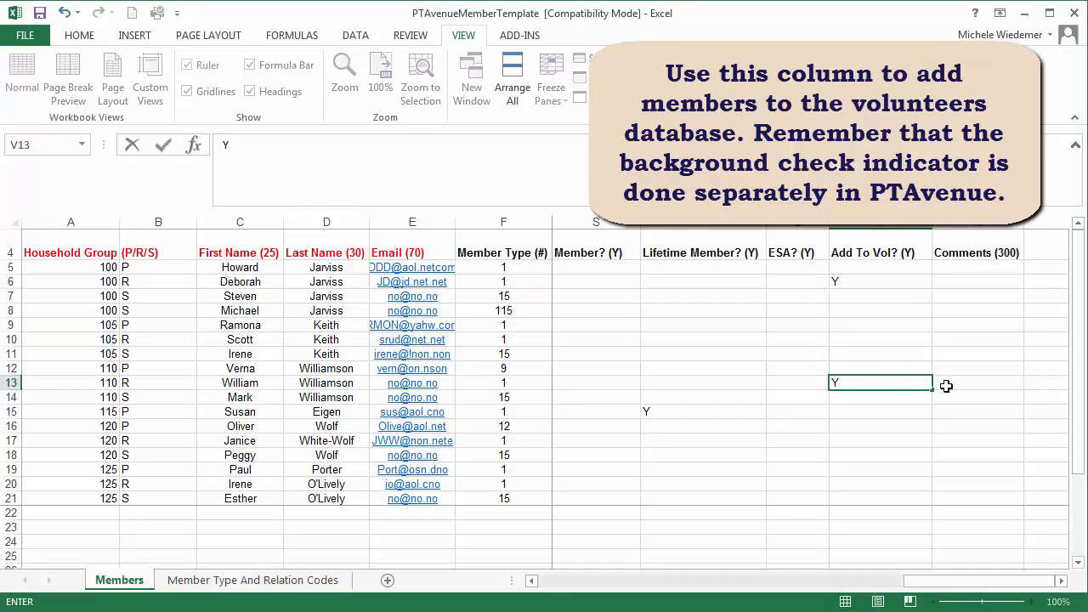
key("Return")
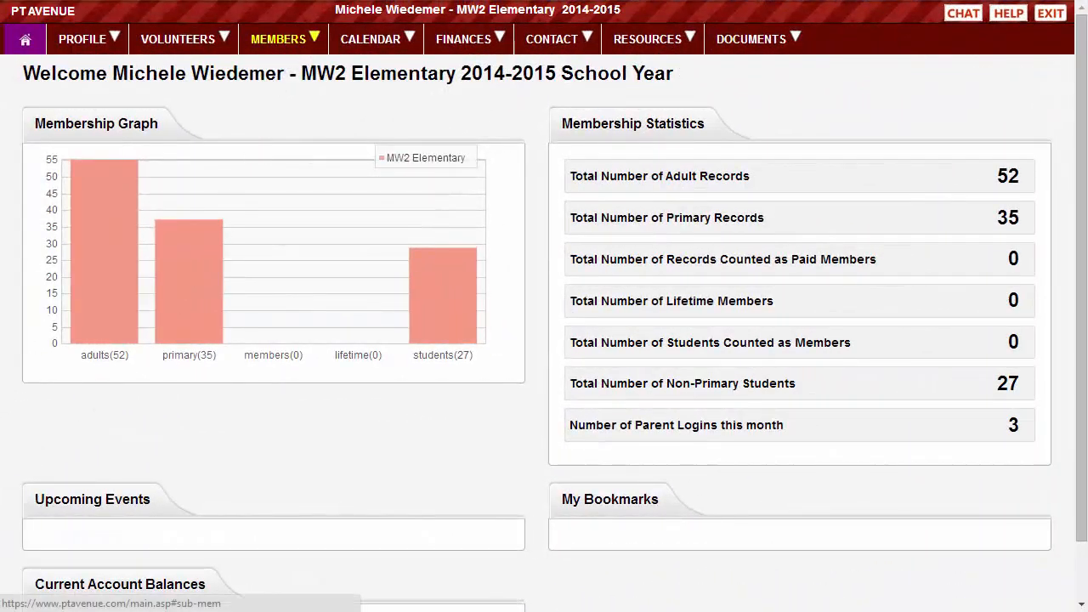
In PTAvenue, open Import Membership from Excel among the members' Global Functions.
left_click(289, 41)
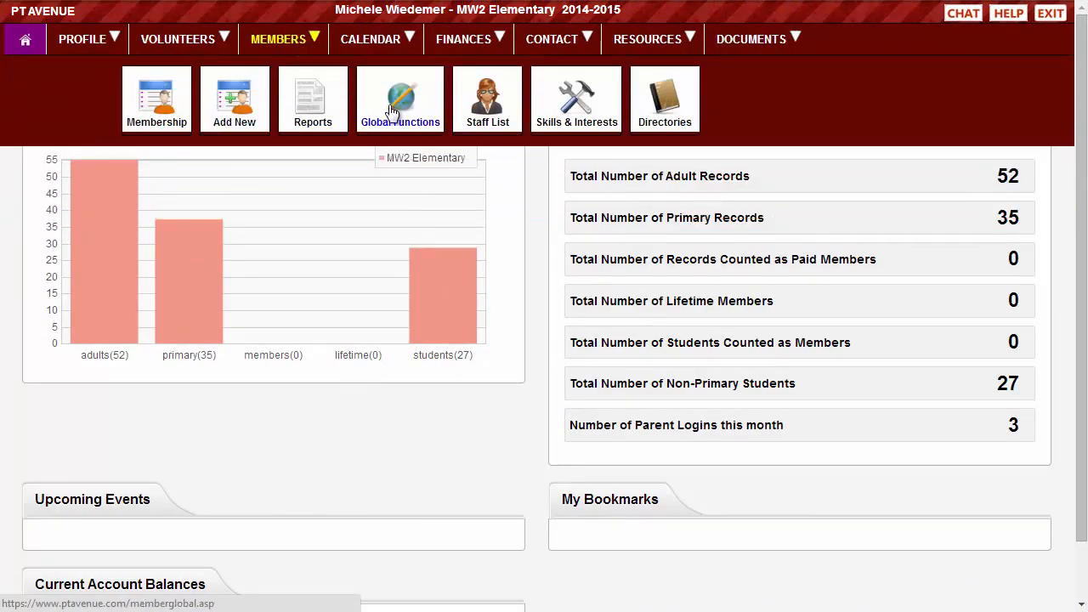
left_click(412, 111)
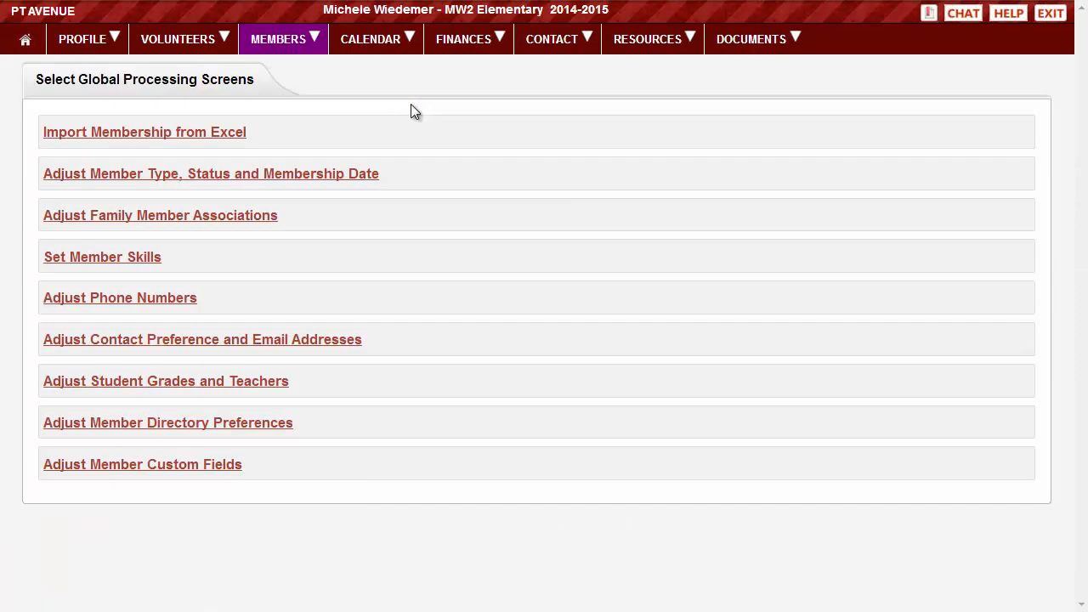
left_click(208, 139)
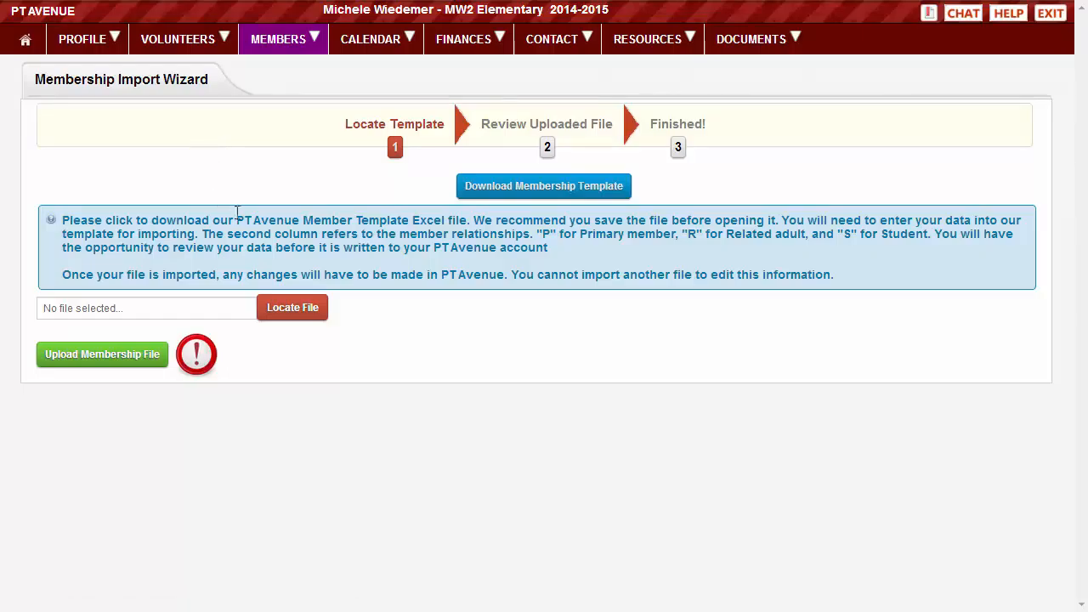
Select the PTAvenueMemberTemplate file, upload it as the membership file and review the uploaded rows for invalid fields.
left_click(281, 314)
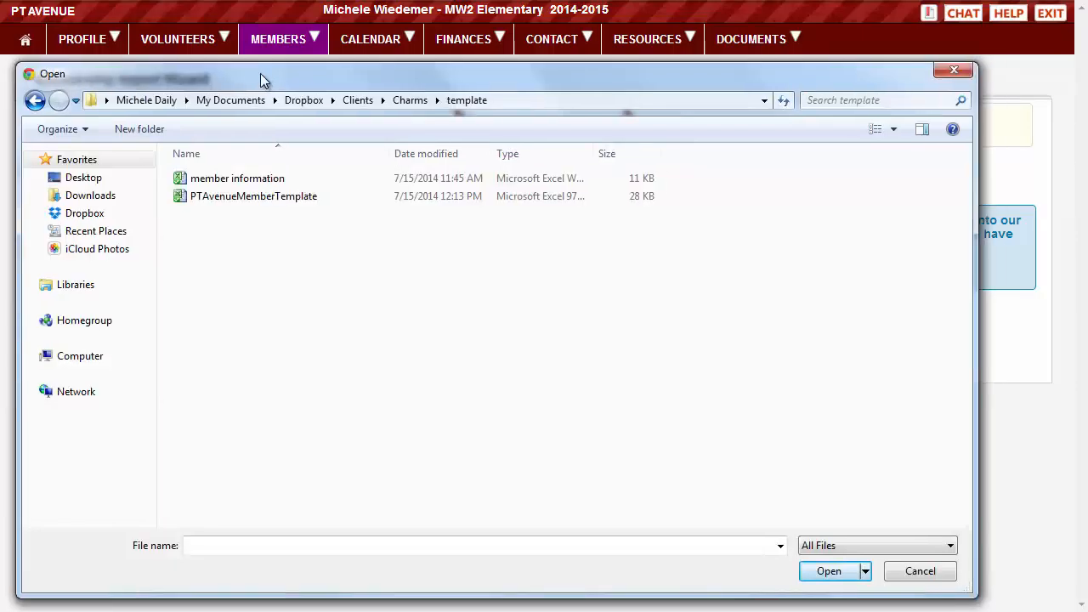
double_click(256, 196)
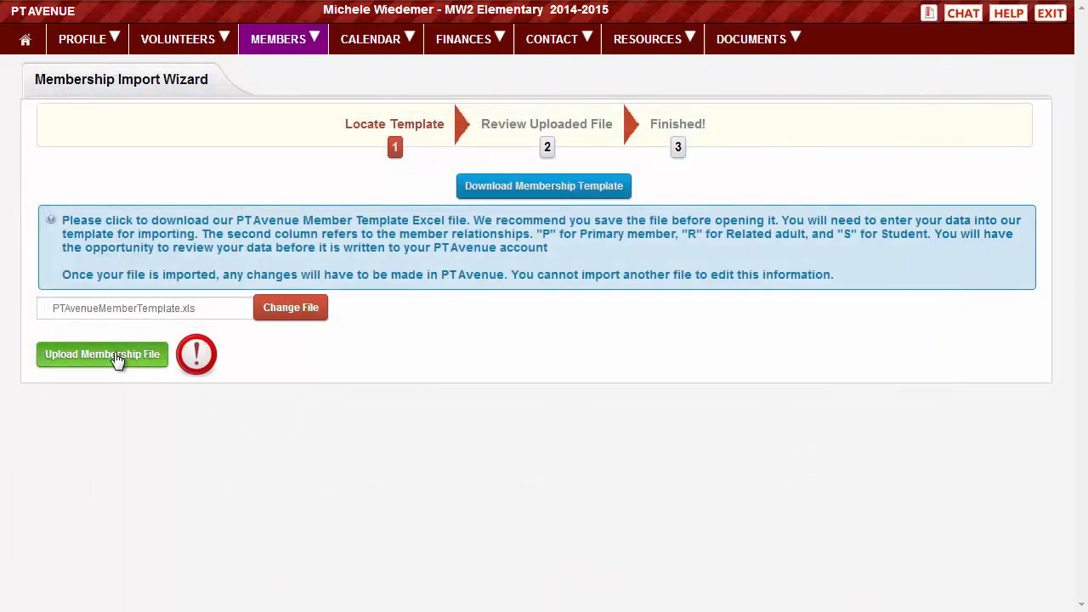
left_click(115, 357)
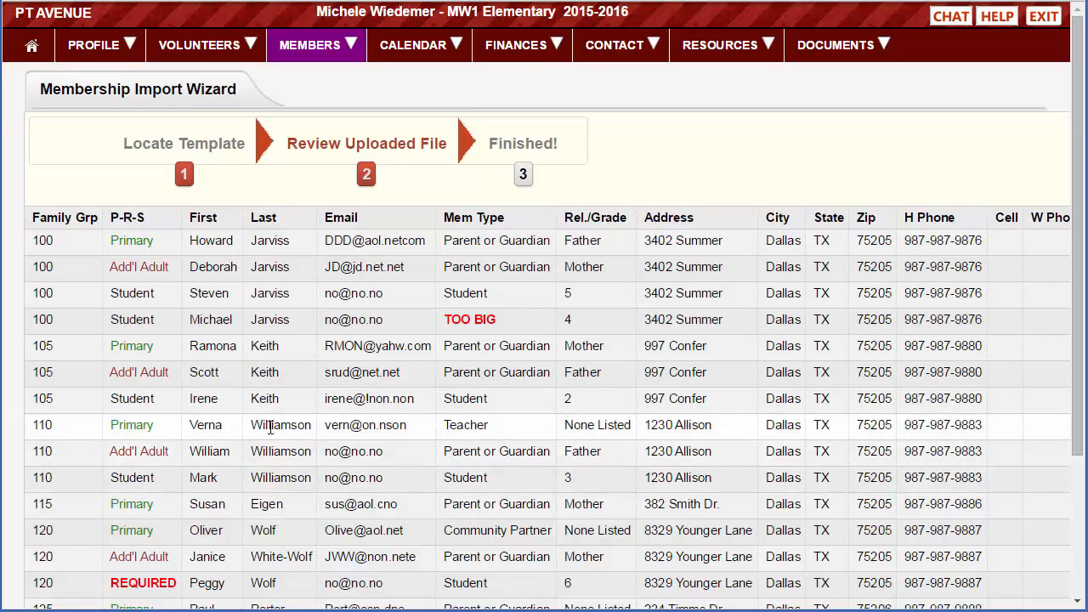
scroll(181, 424, "down", 3)
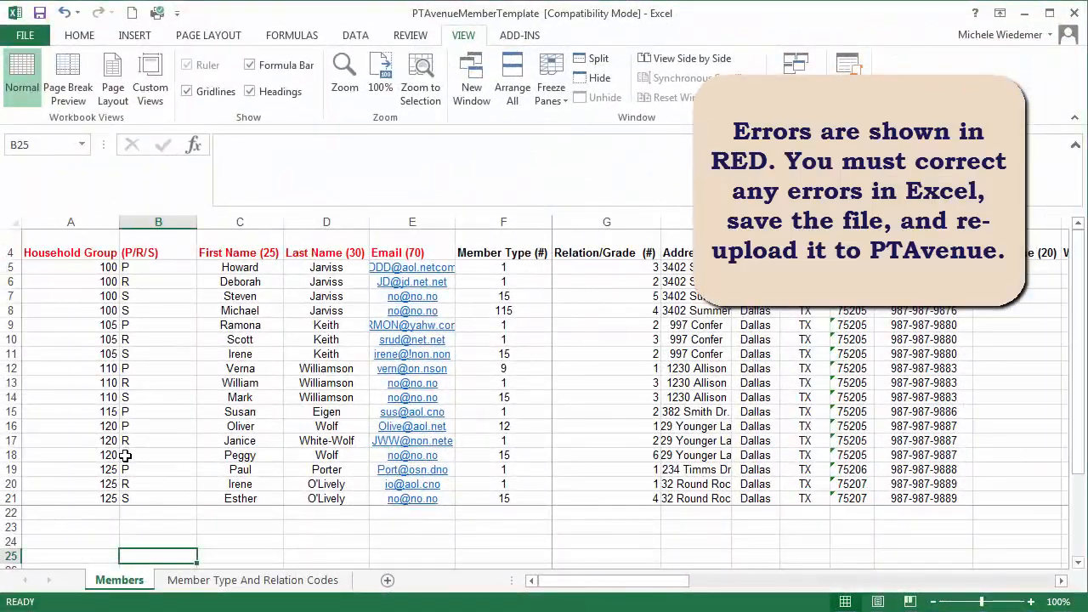
Switch to the Excel template and correct the P/R/S code in B18 to S and the Member Type in F8 to 15.
left_click(176, 454)
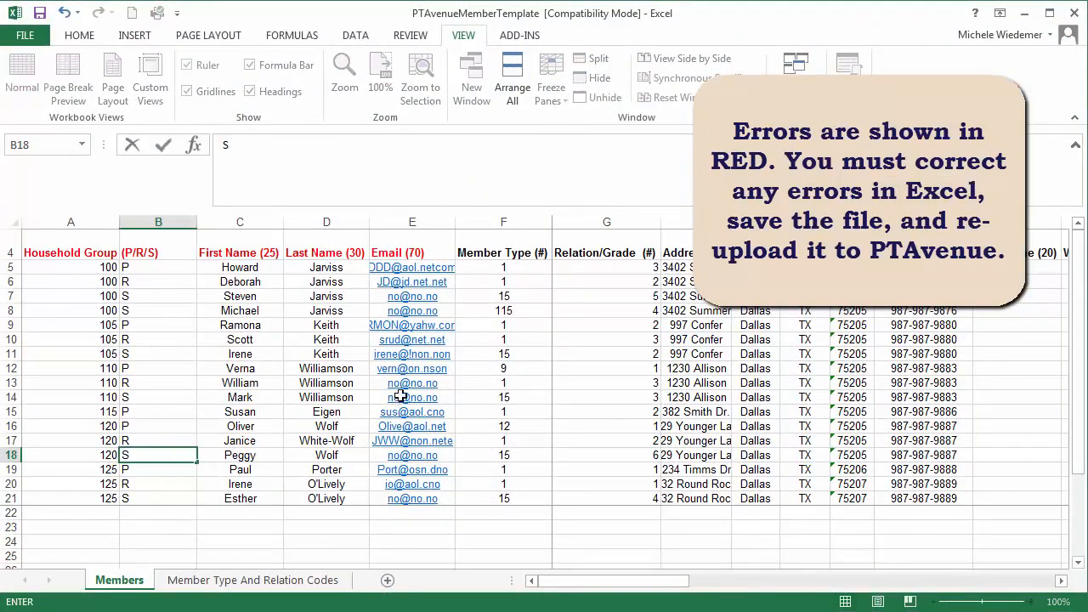
left_click(544, 308)
type("15")
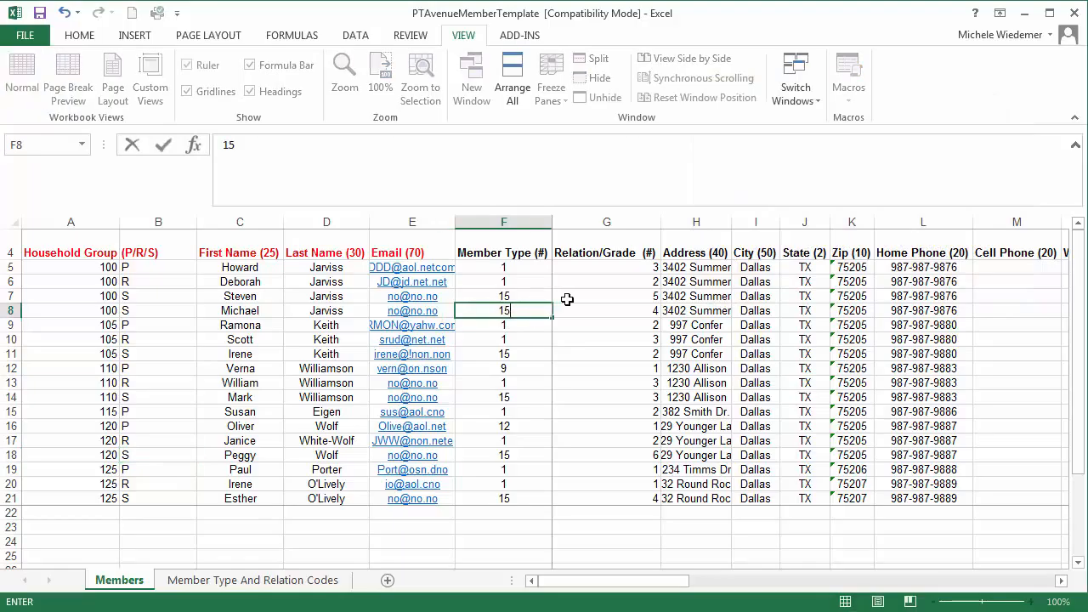
key("Return")
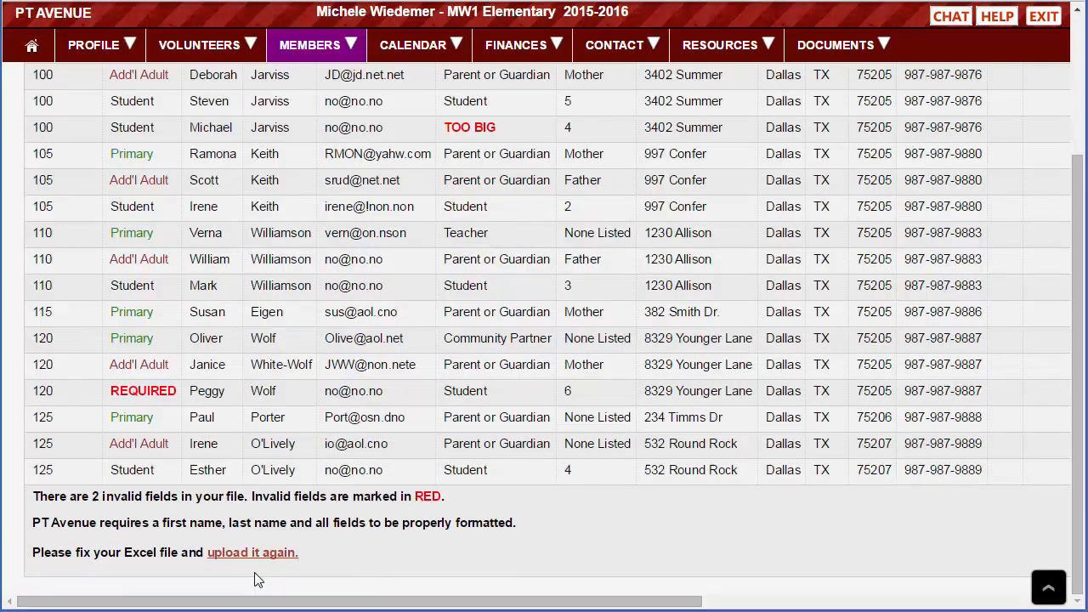
Back in PTAvenue, upload the corrected PTAvenueMemberTemplate.xls again and import the members file.
left_click(257, 552)
left_click(316, 419)
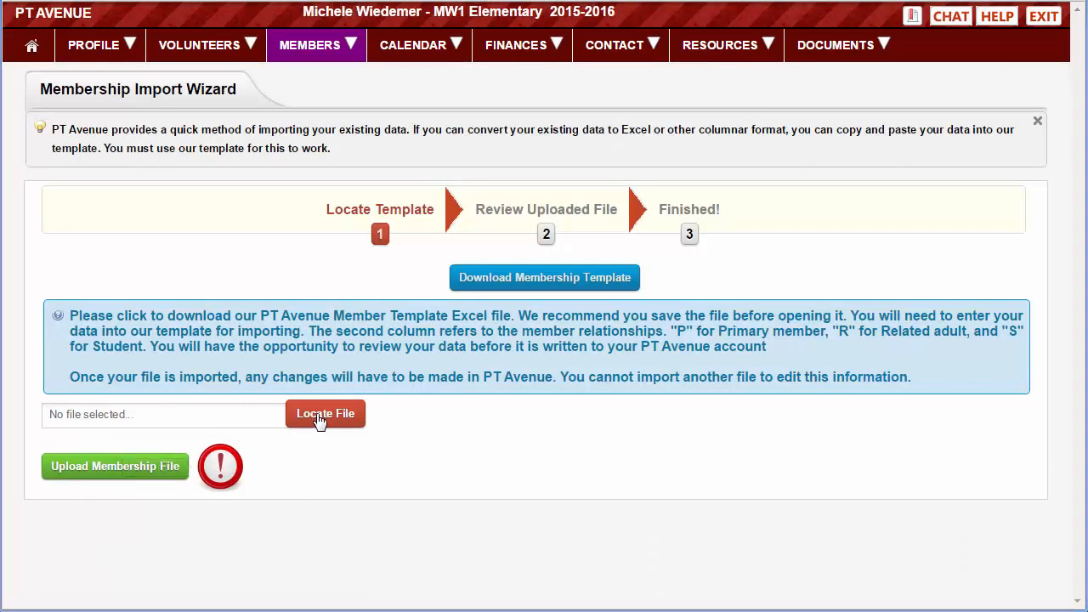
double_click(255, 193)
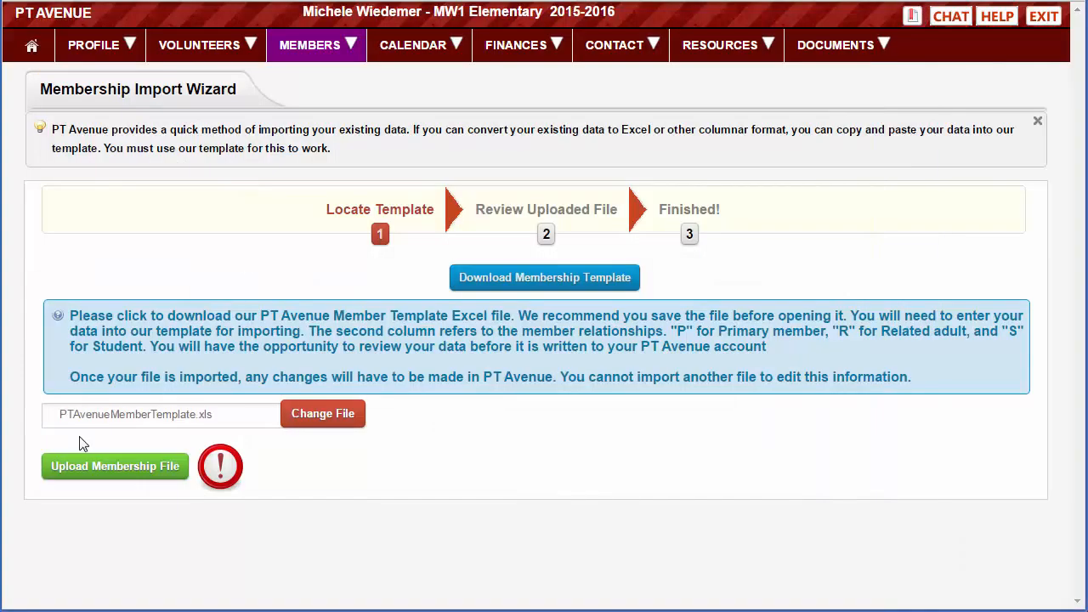
left_click(90, 468)
scroll(280, 429, "down", 3)
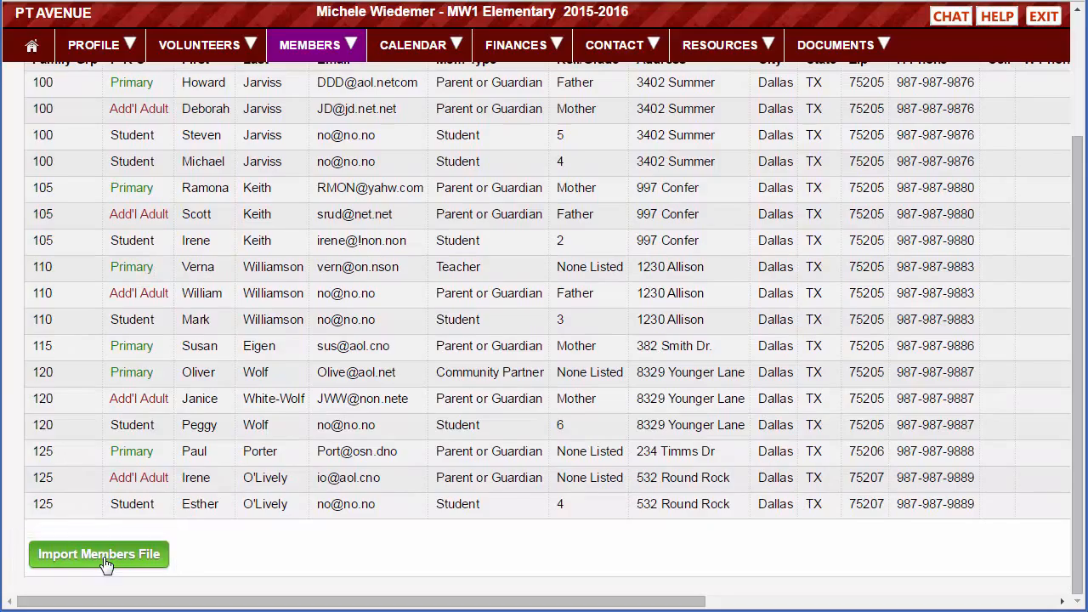
left_click(106, 561)
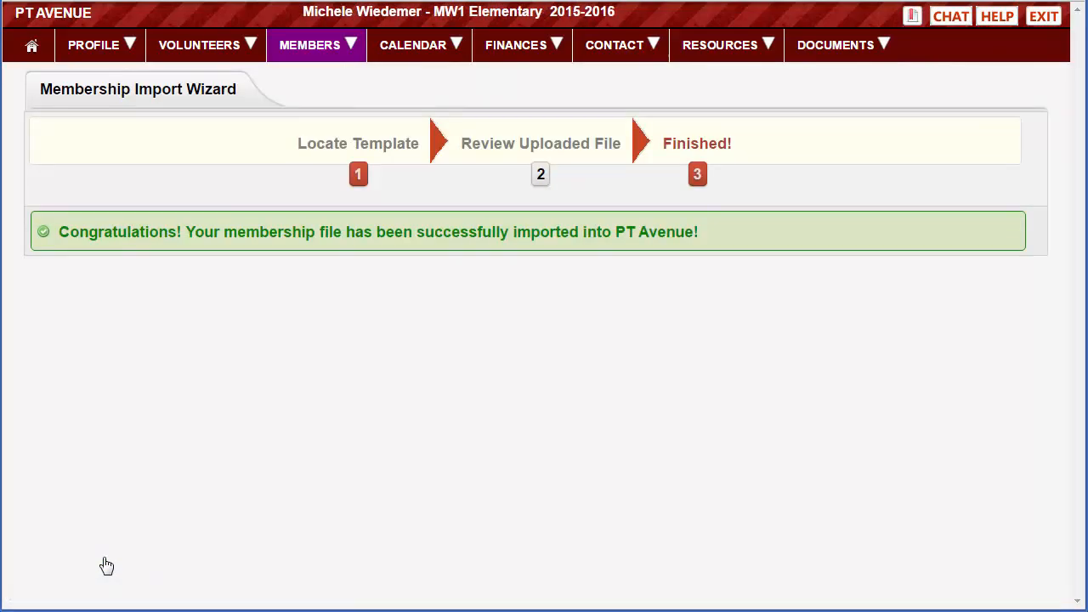